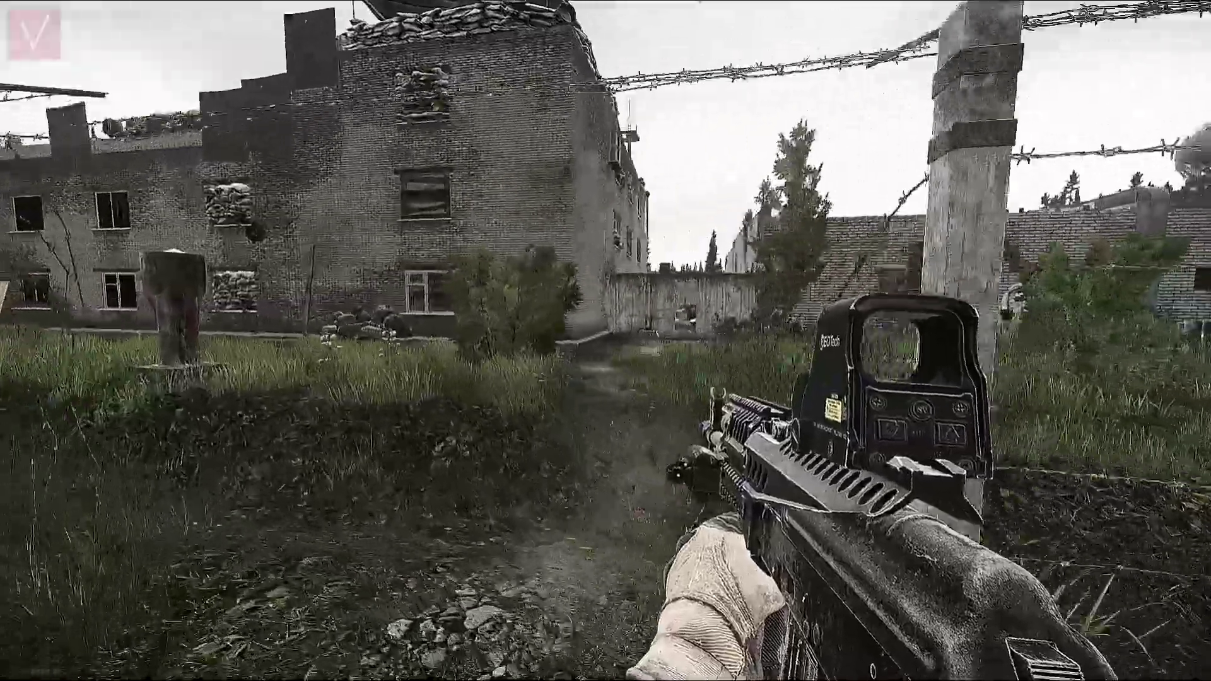
Walk forward through the concrete wall opening and down the brick alley
key(w)
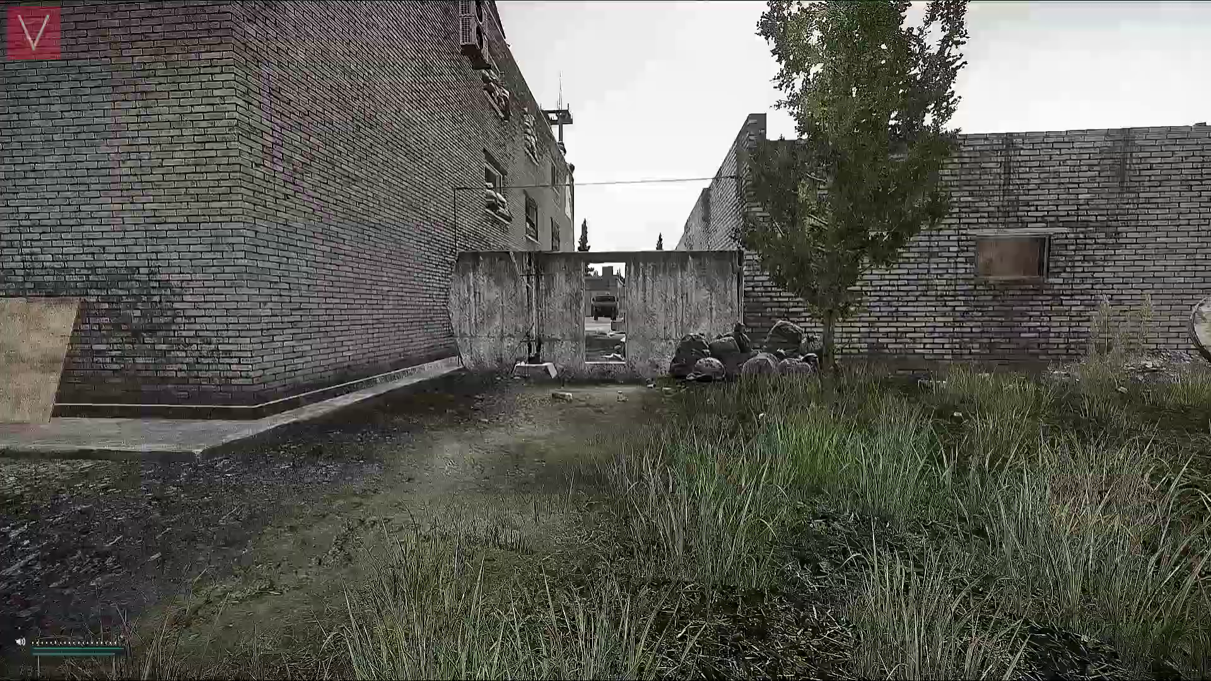
key(w)
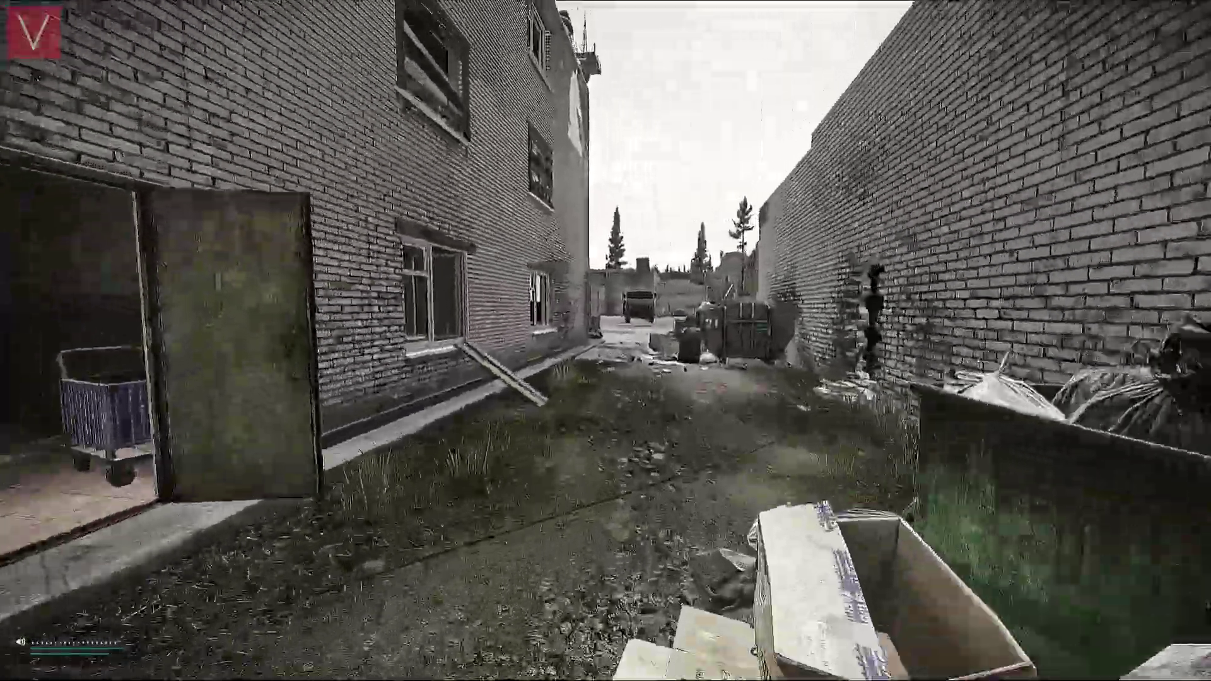
key(w)
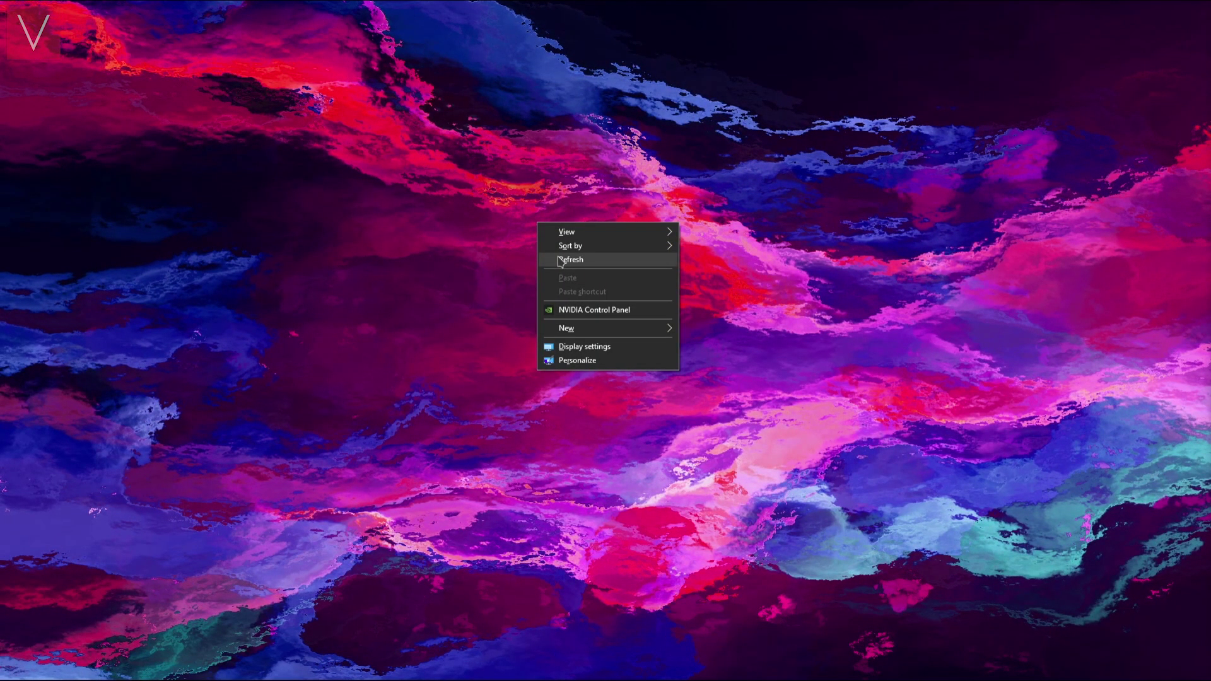
Launch NVIDIA Control Panel and go to Manage 3D settings' Program Settings for Escape From Tarkov
click(594, 309)
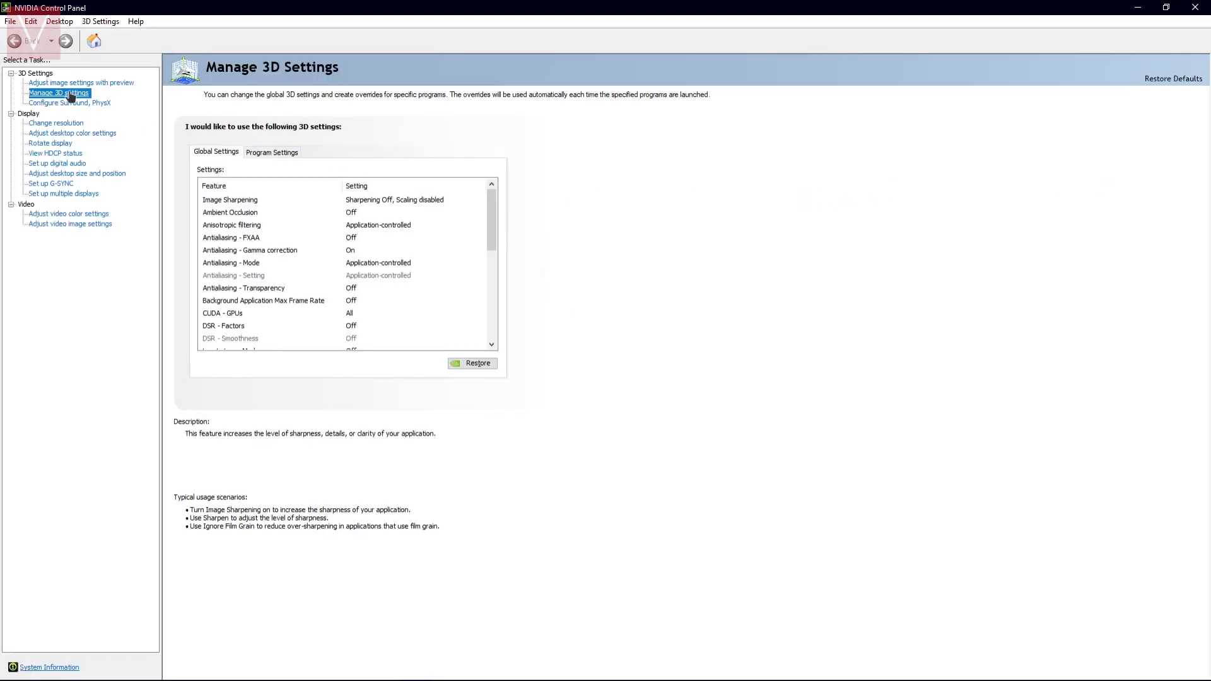
click(272, 152)
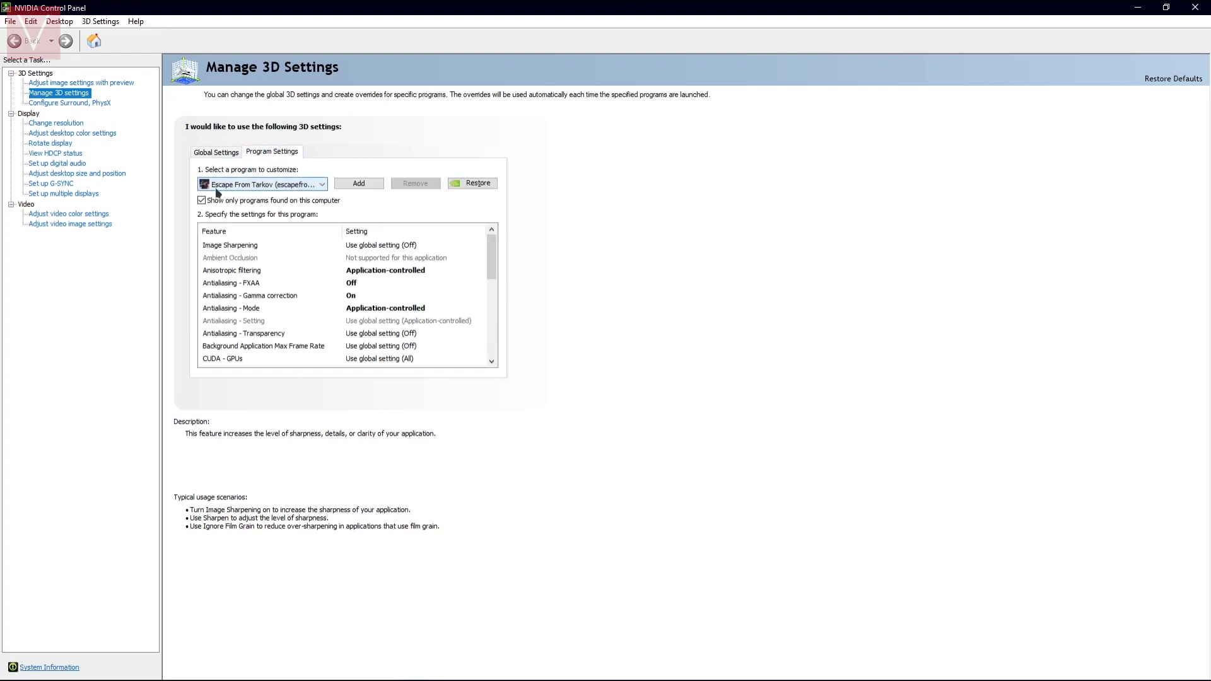
click(322, 186)
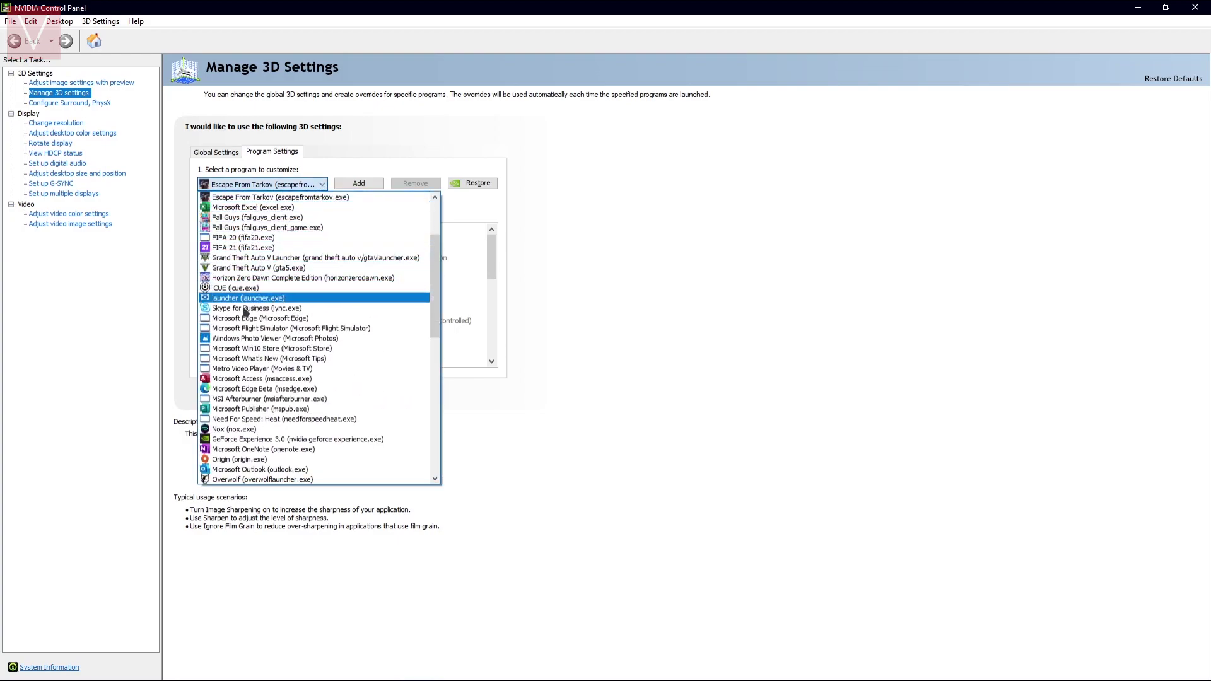
click(323, 183)
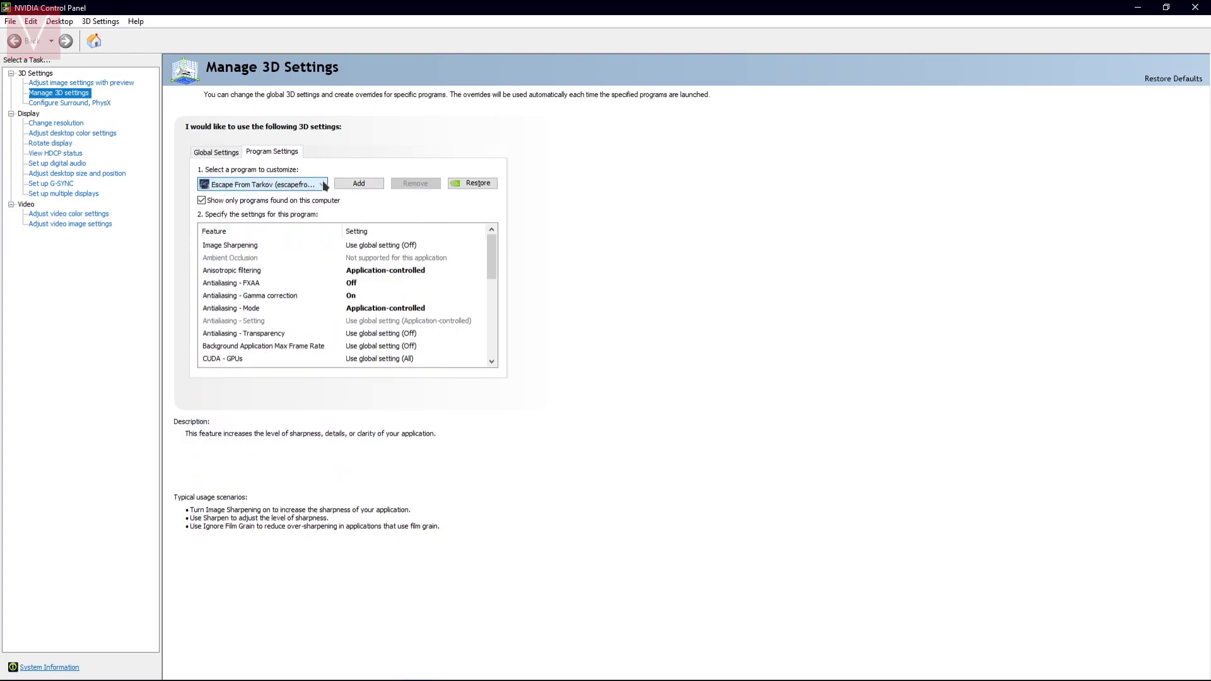
Add EscapeFromTarkov.exe from recently used programs as a customized program
click(366, 183)
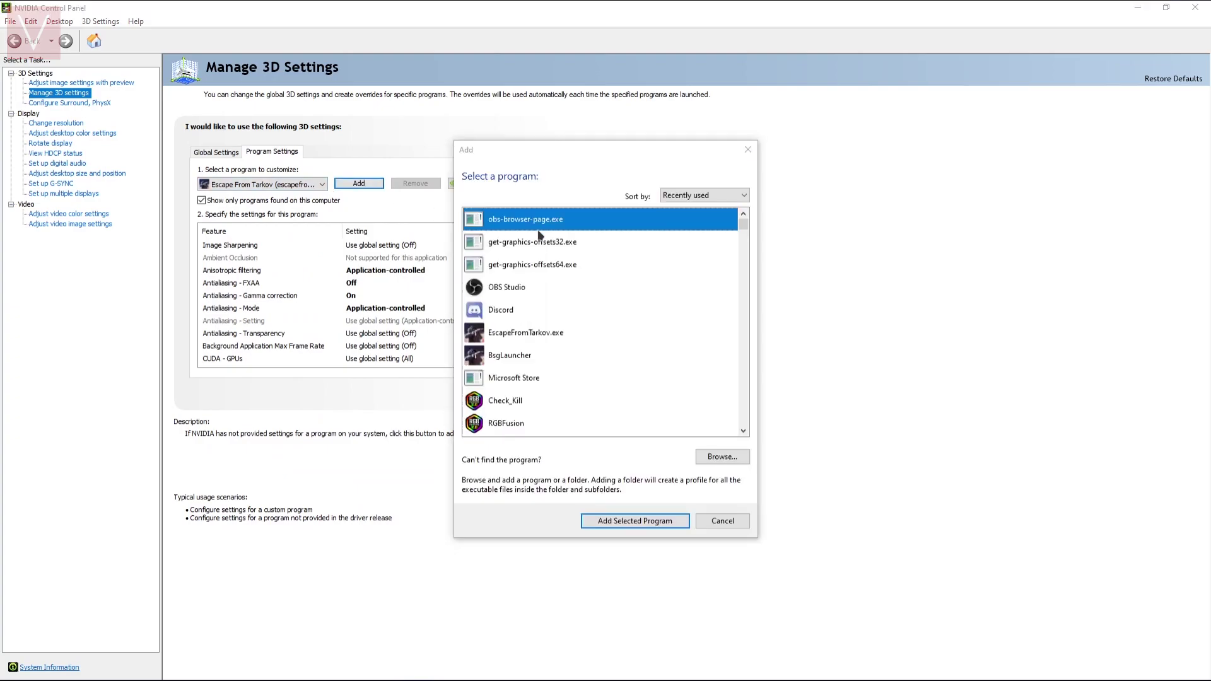
drag(563, 151, 533, 124)
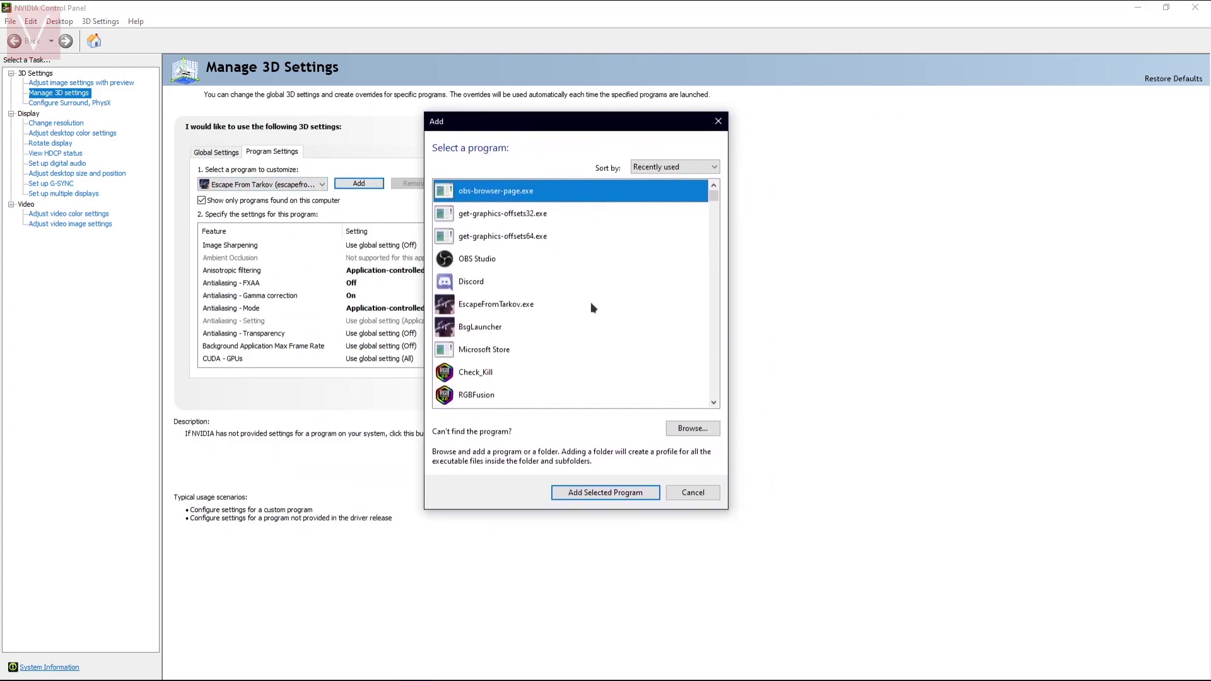
scroll(592, 303, down, 3)
scroll(592, 308, up, 3)
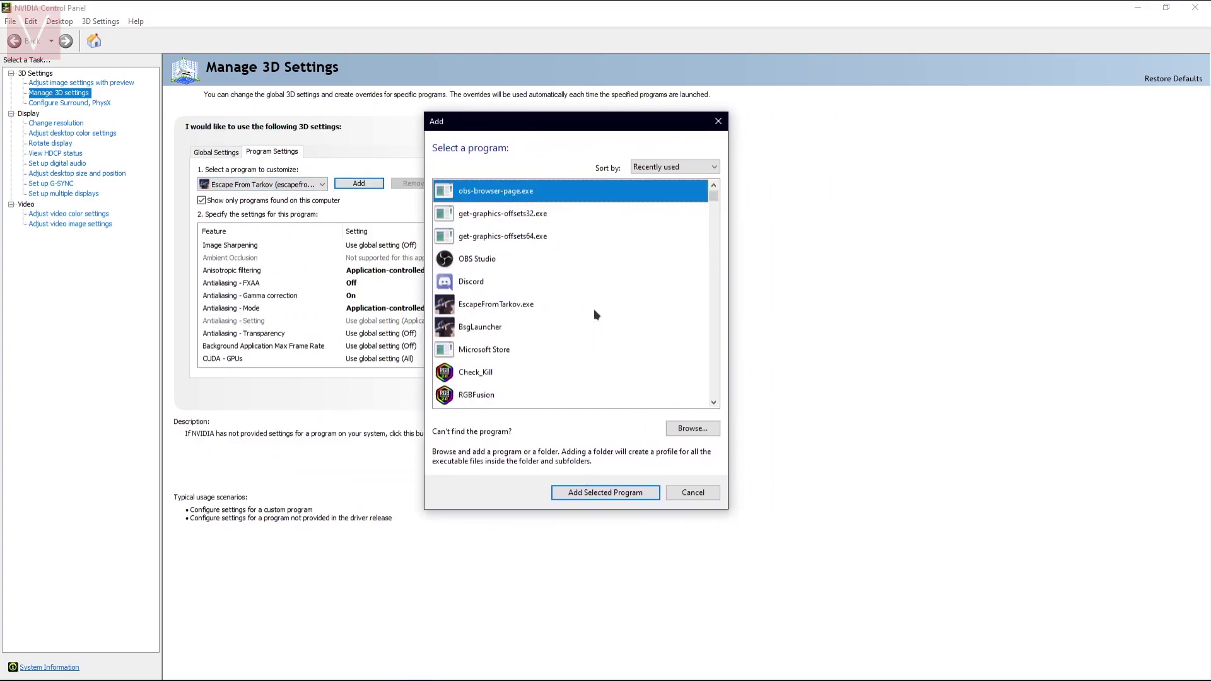
click(489, 305)
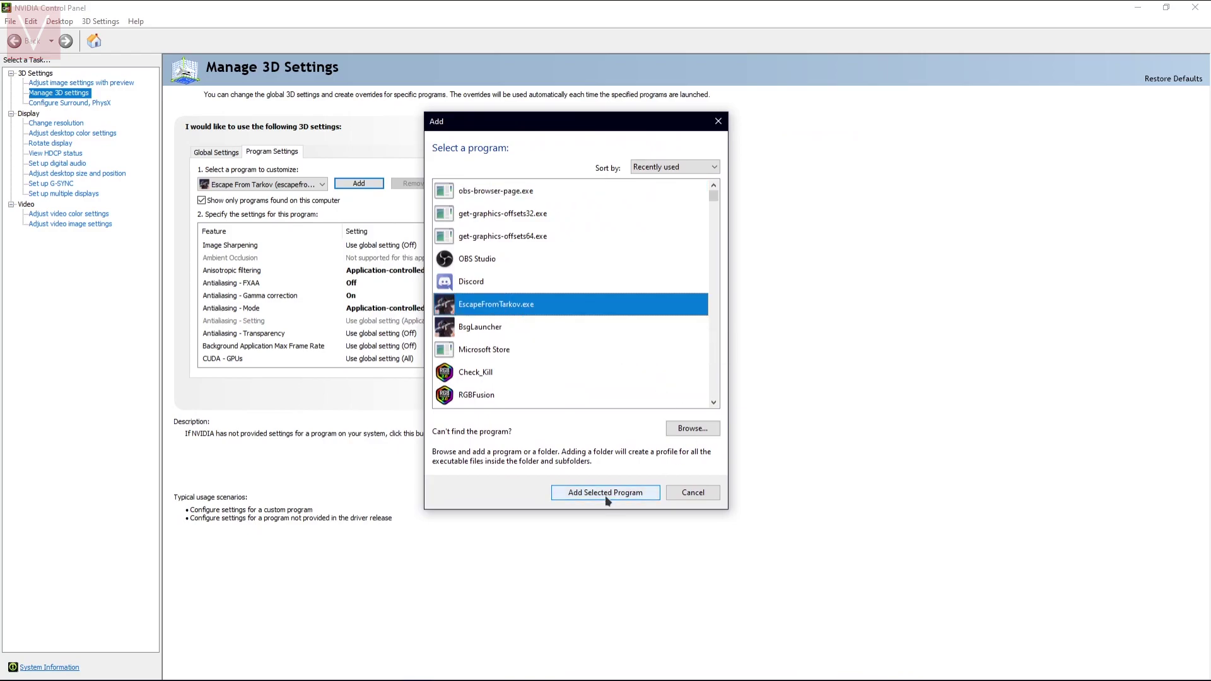
click(713, 491)
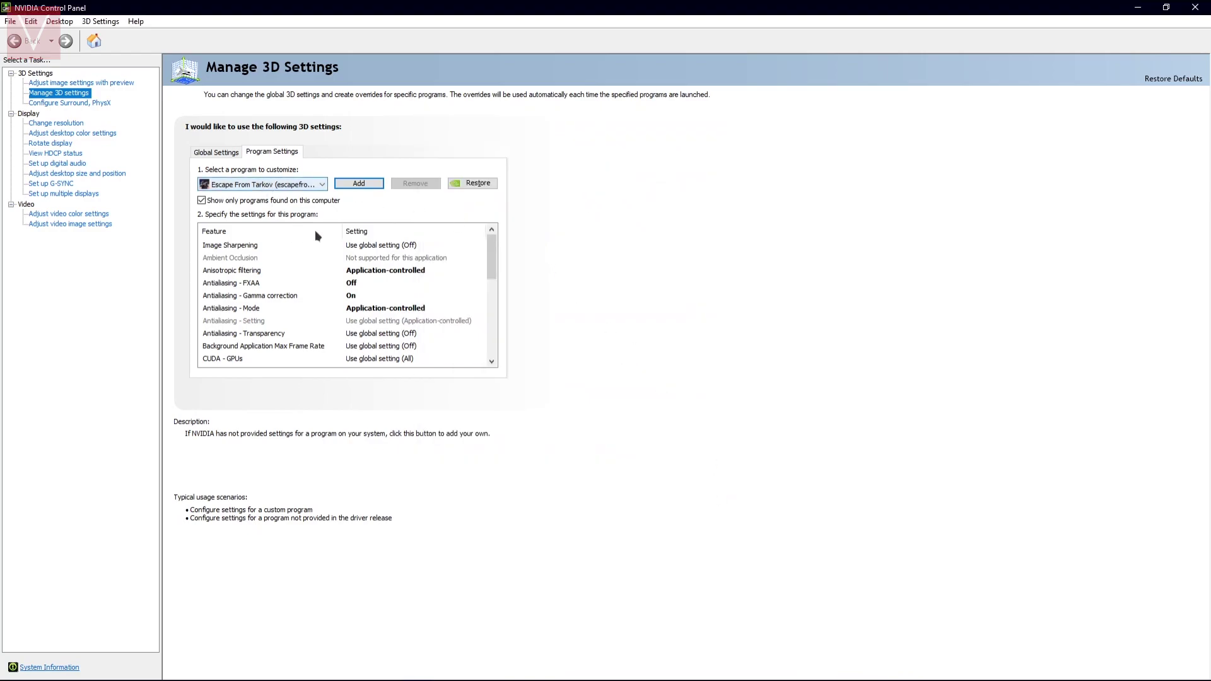
Keep Tarkov's Anisotropic filtering Application-controlled and set Antialiasing - Gamma correction to On
scroll(331, 254, down, 1)
scroll(341, 258, up, 1)
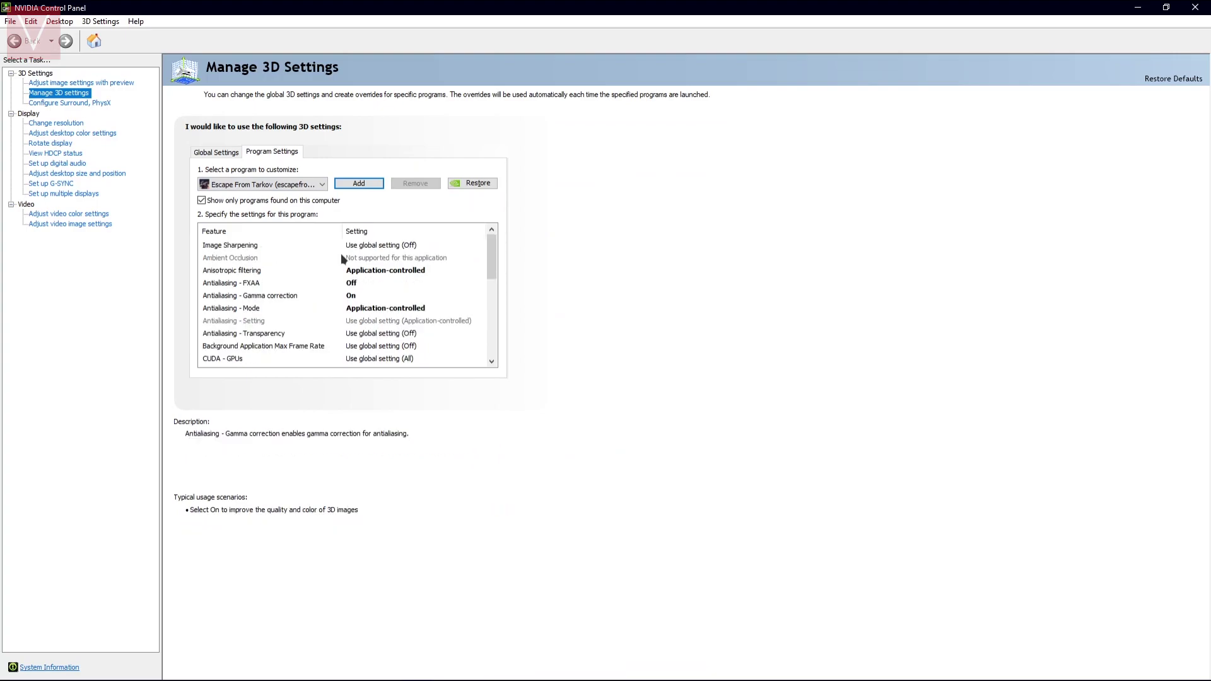
click(405, 271)
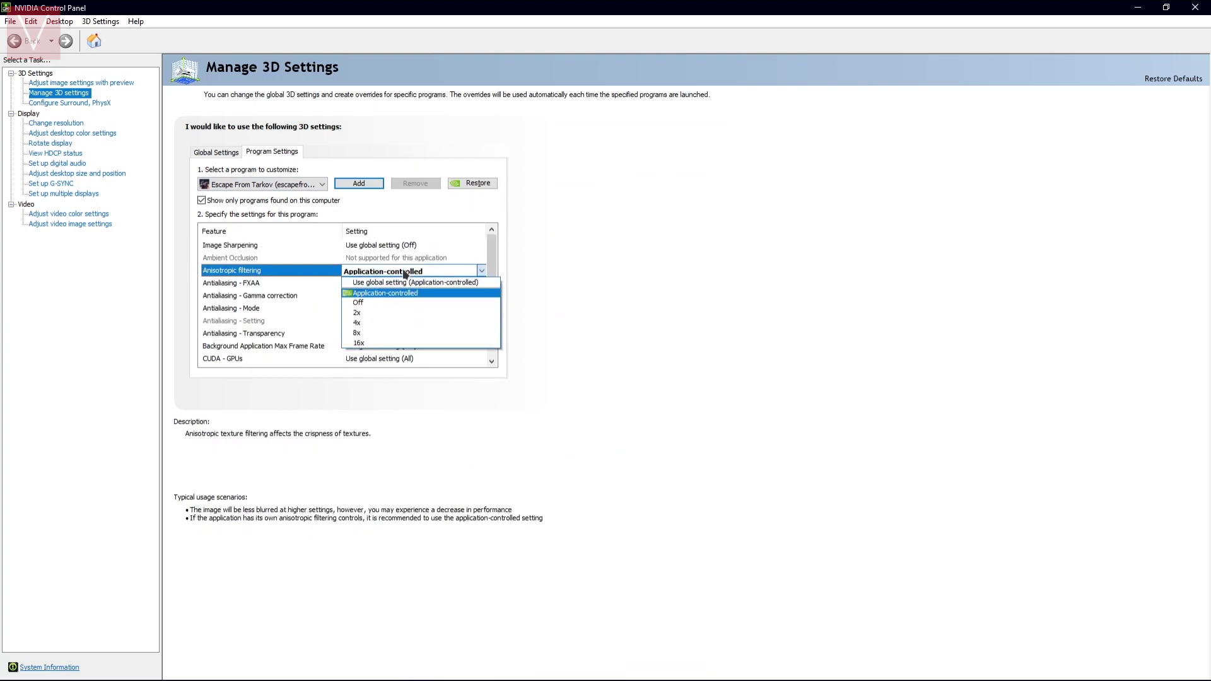
click(405, 272)
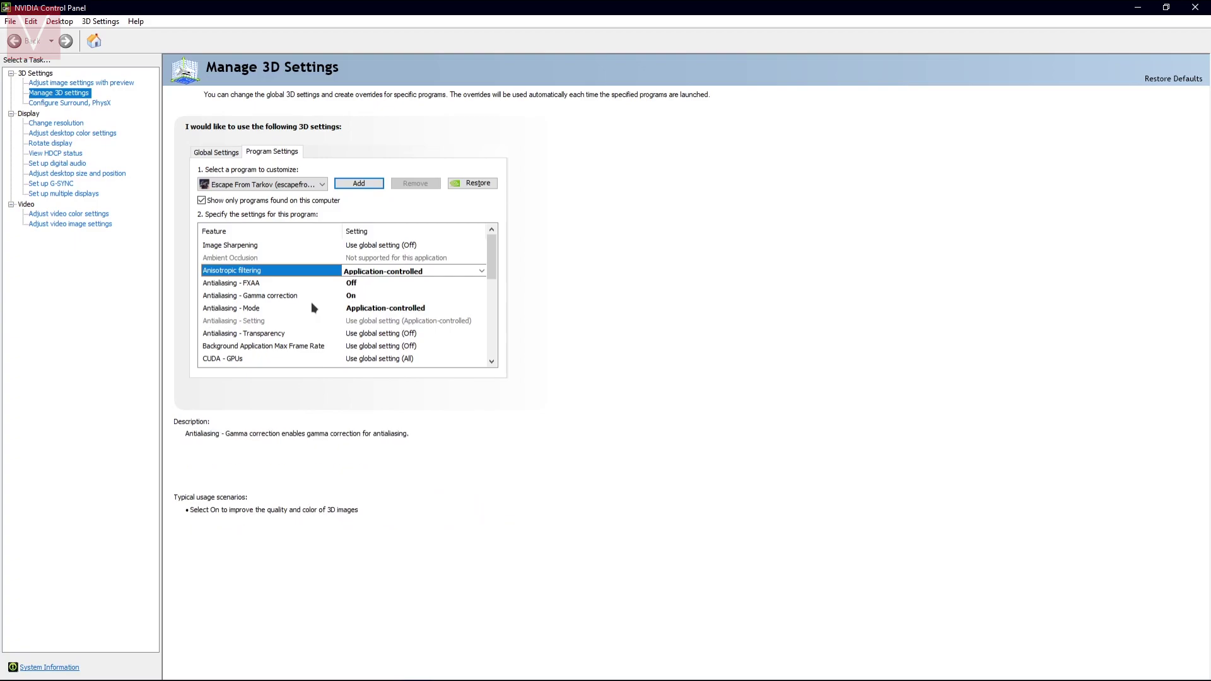
click(351, 299)
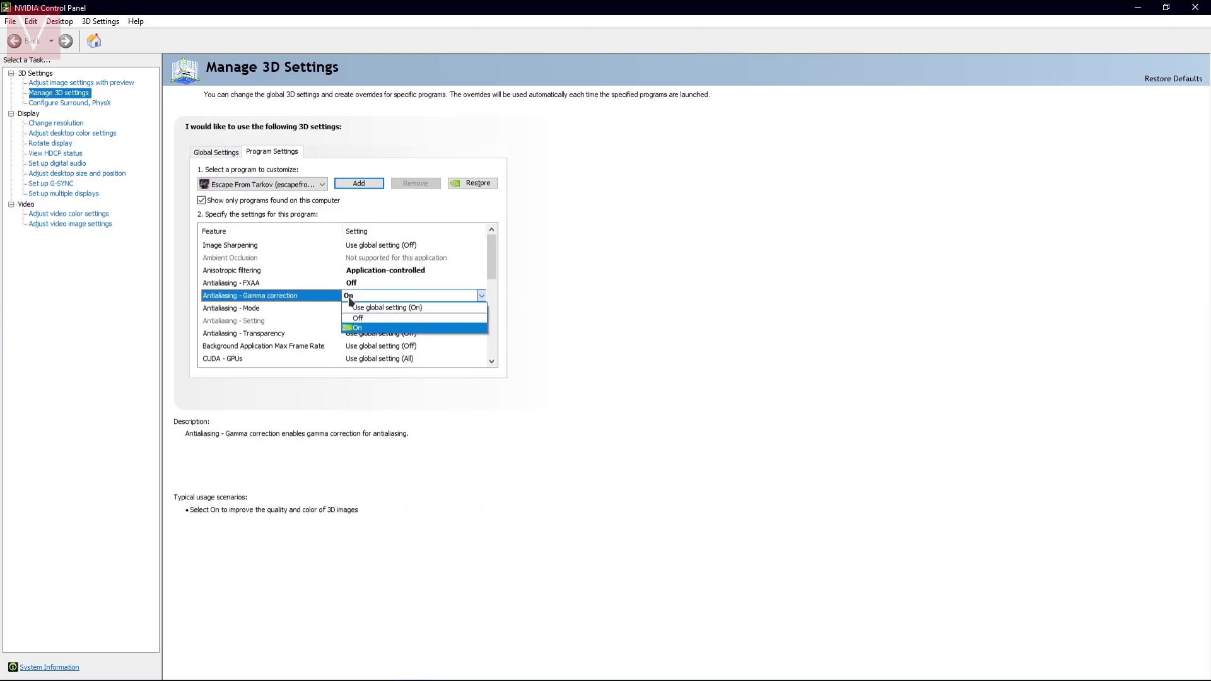
click(357, 327)
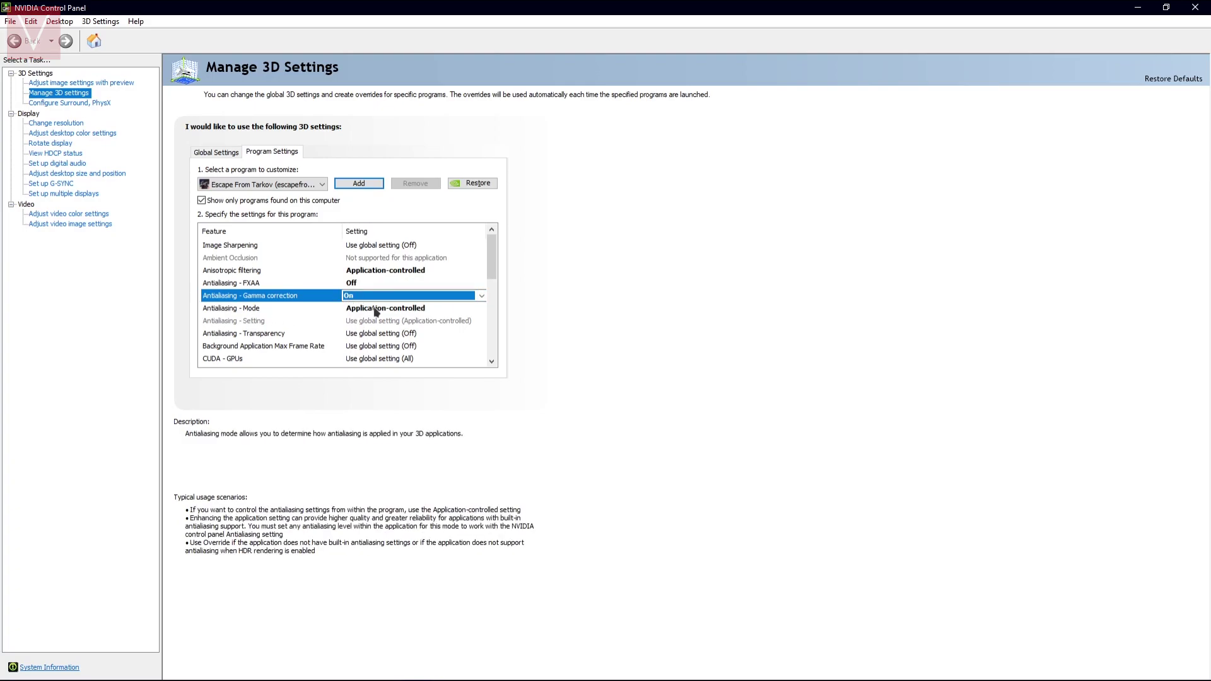
scroll(258, 331, down, 2)
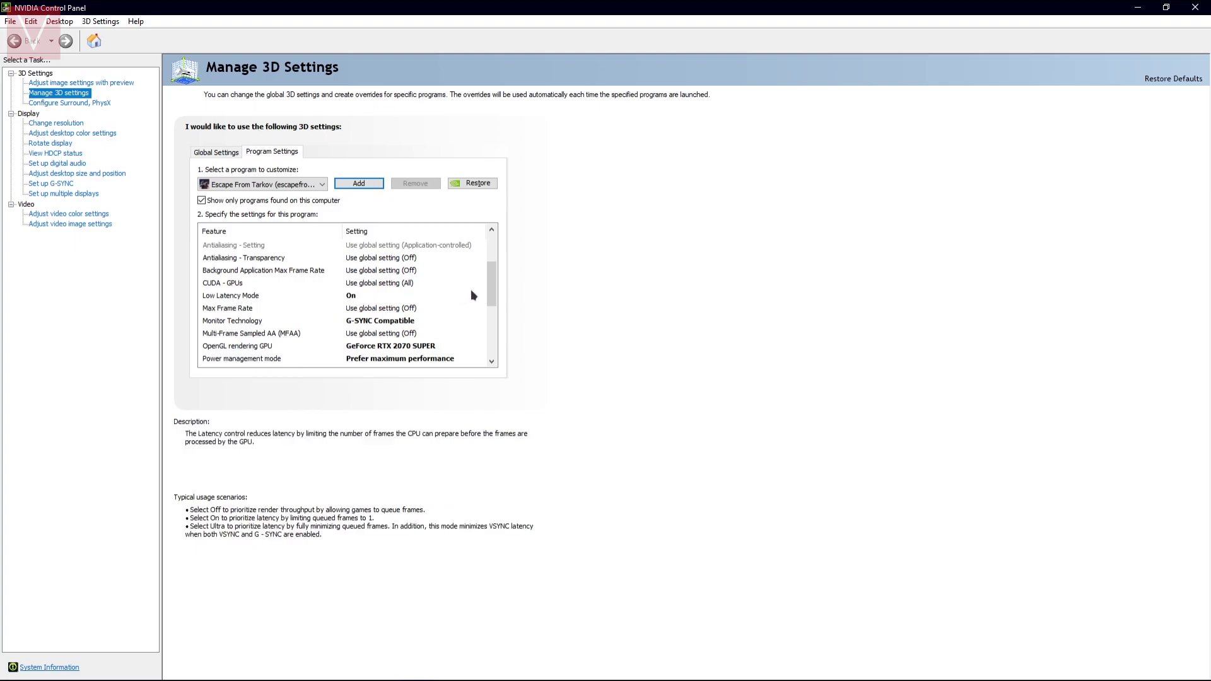
Keep Monitor Technology at G-SYNC Compatible and OpenGL rendering on the GeForce RTX 2070 SUPER
drag(490, 282, 494, 300)
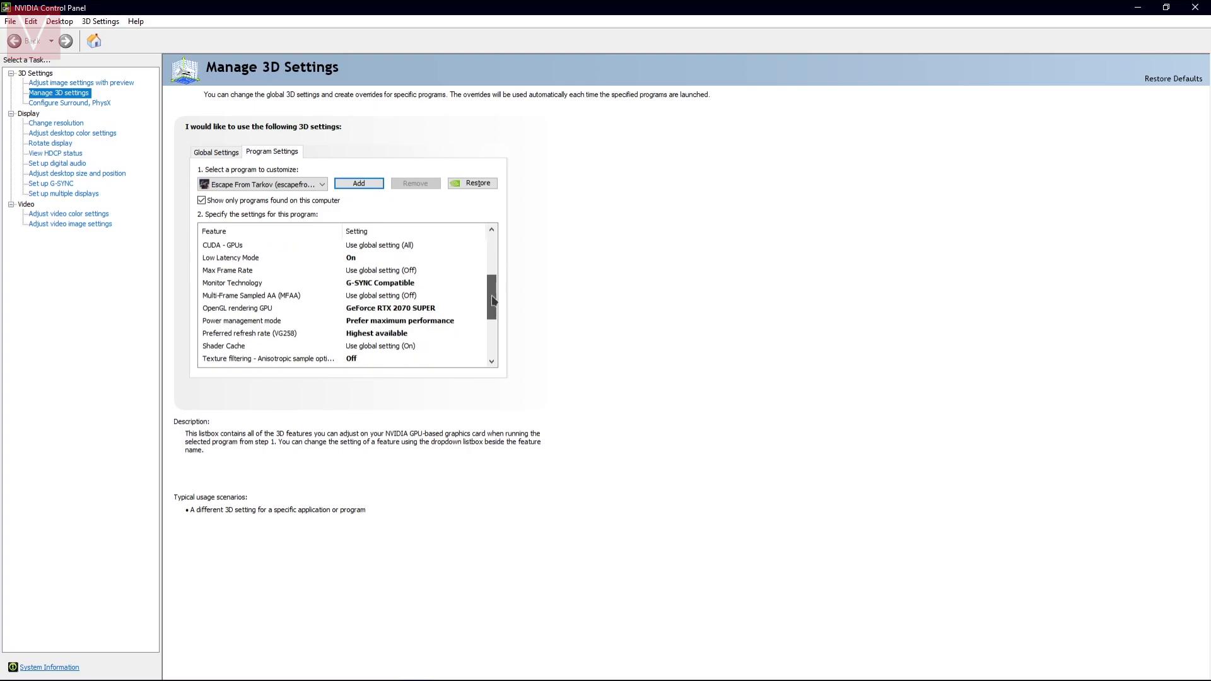
click(376, 285)
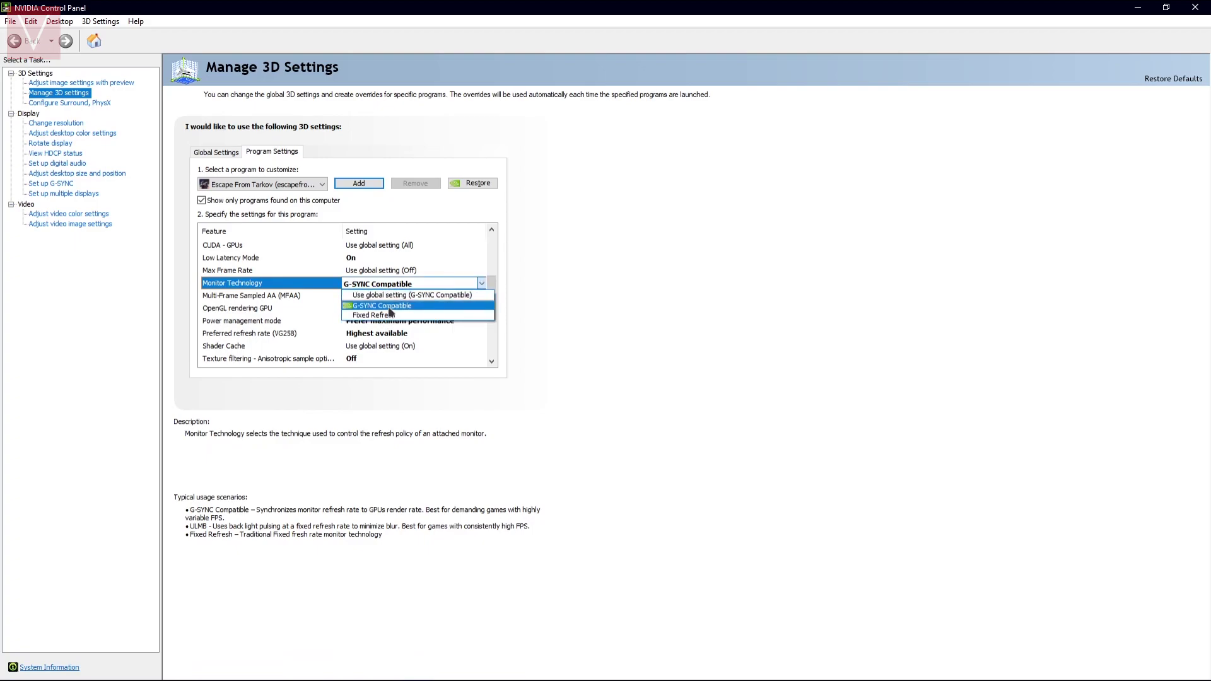
click(389, 309)
drag(490, 285, 493, 305)
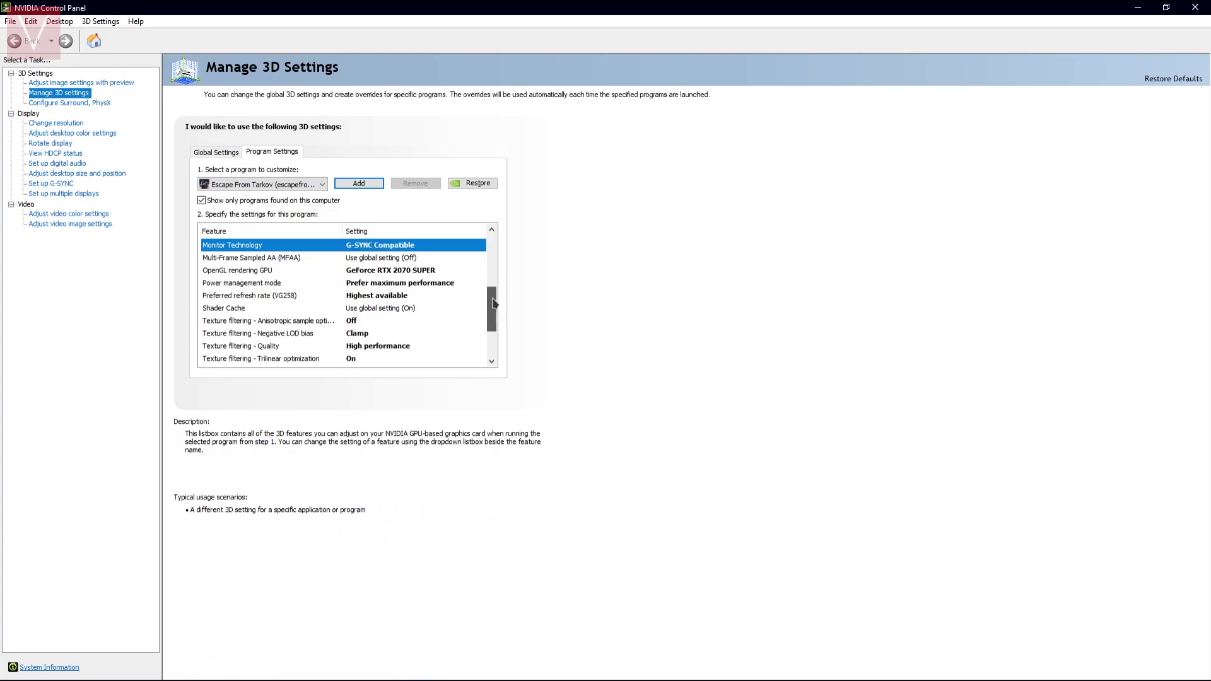
click(364, 271)
click(364, 273)
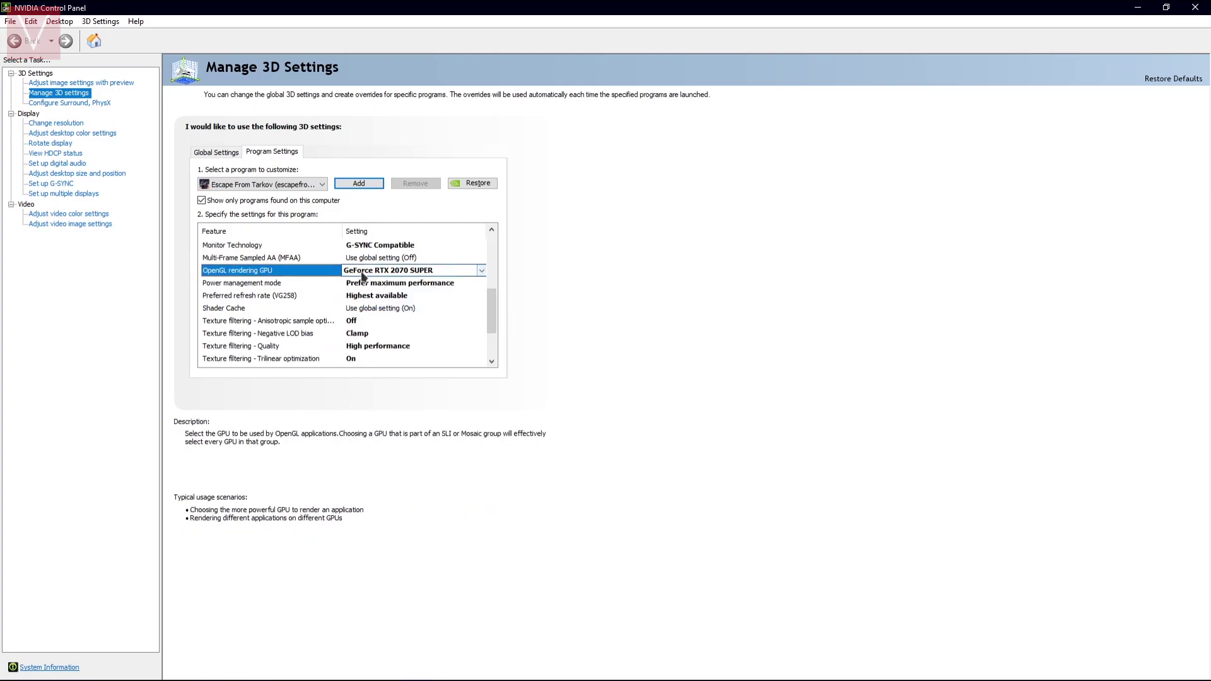
Set Power management to Prefer maximum performance and keep Preferred refresh rate at Highest available
click(364, 285)
click(364, 287)
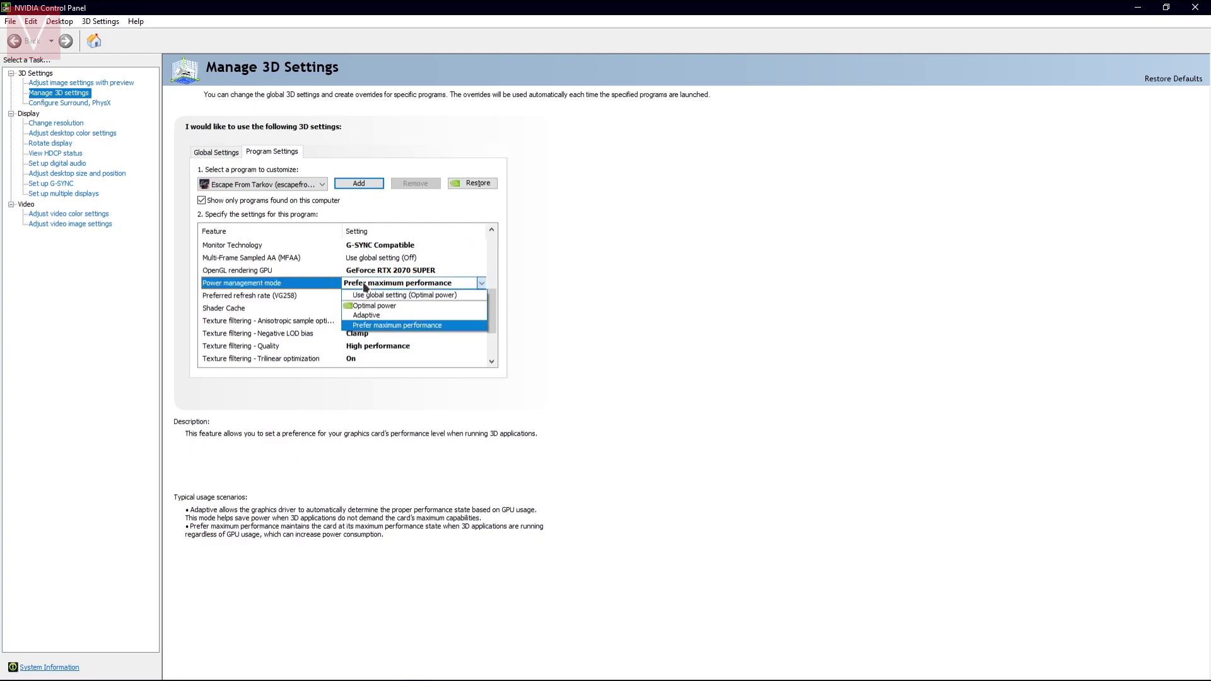
click(372, 326)
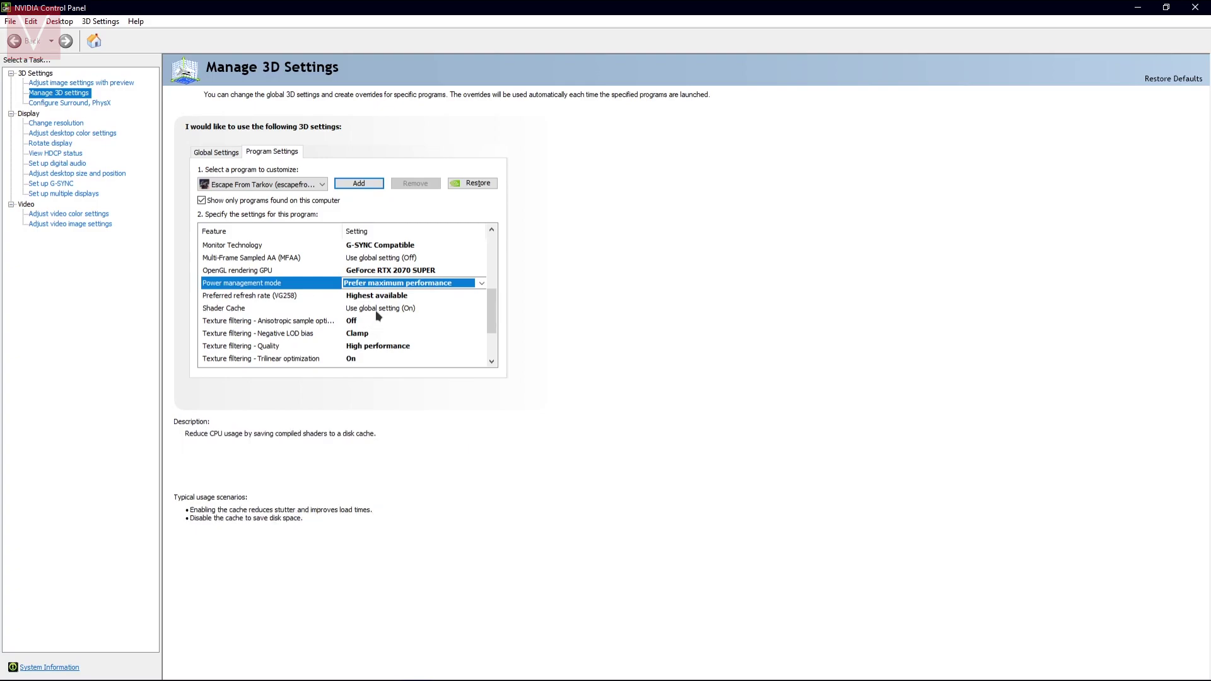
click(369, 295)
click(369, 296)
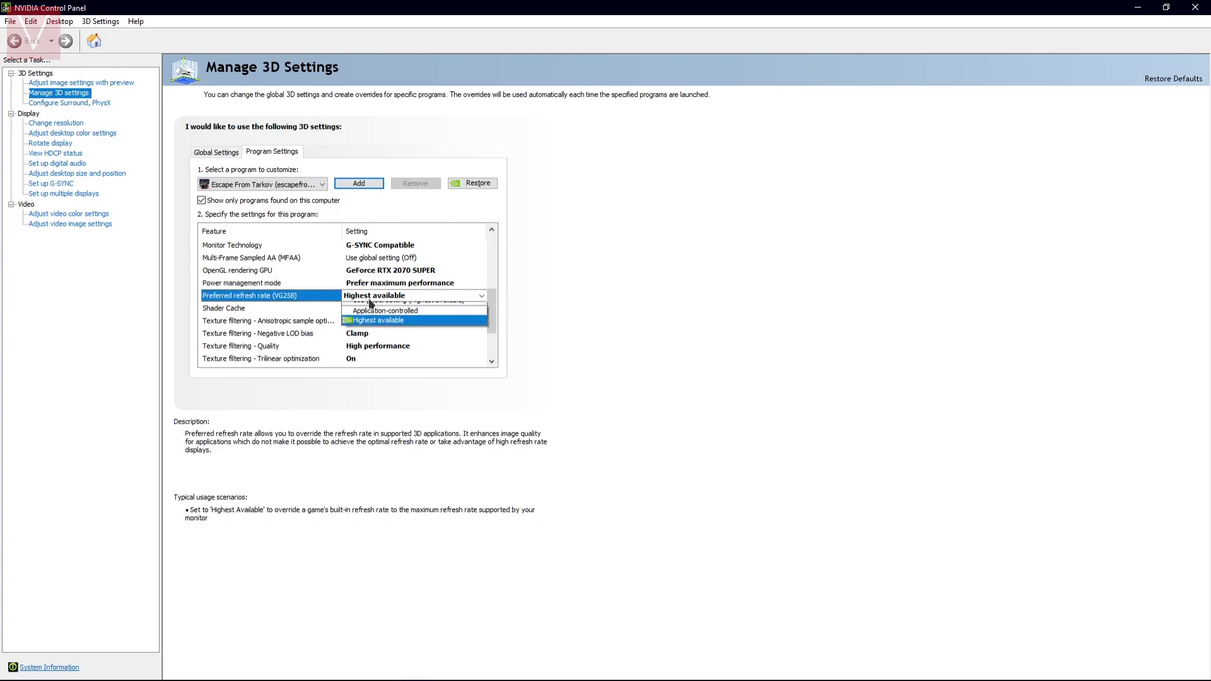
click(366, 296)
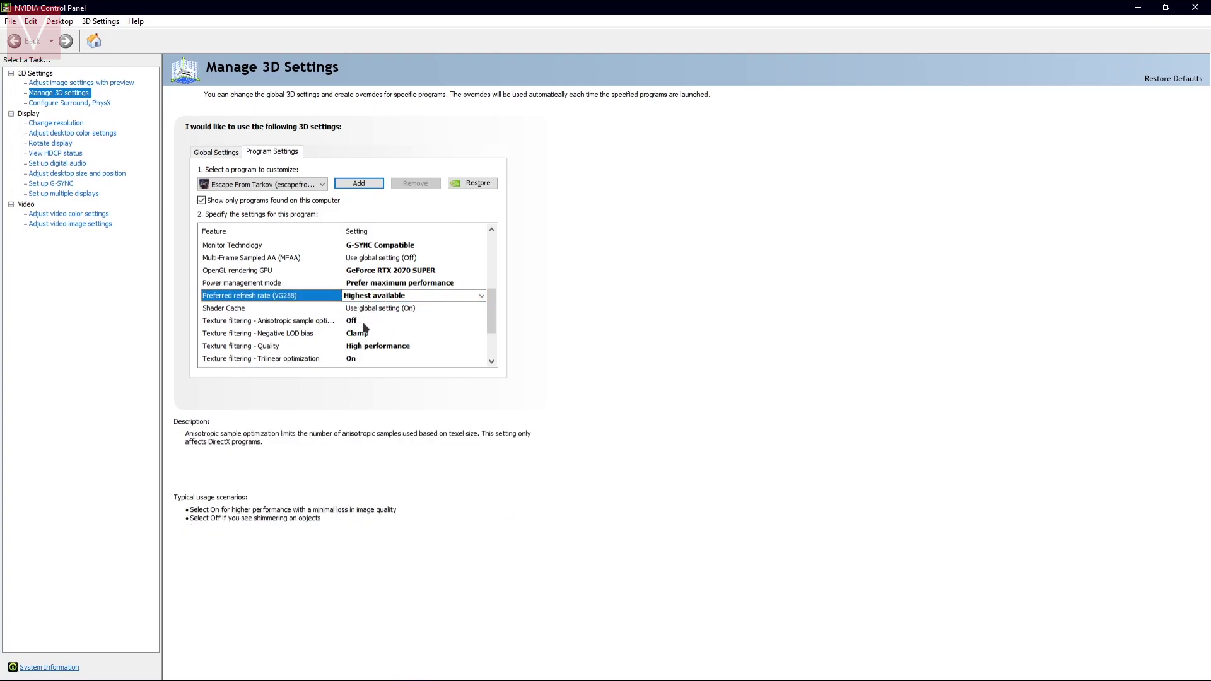
scroll(348, 326, down, 2)
click(369, 284)
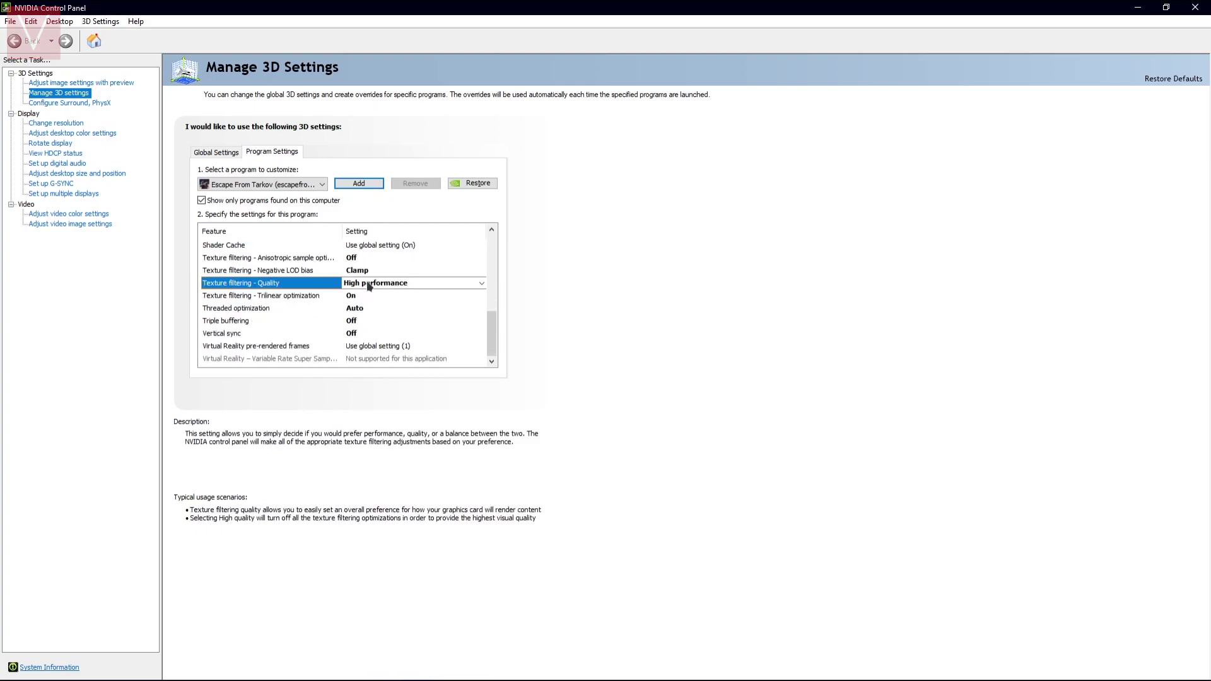
click(369, 285)
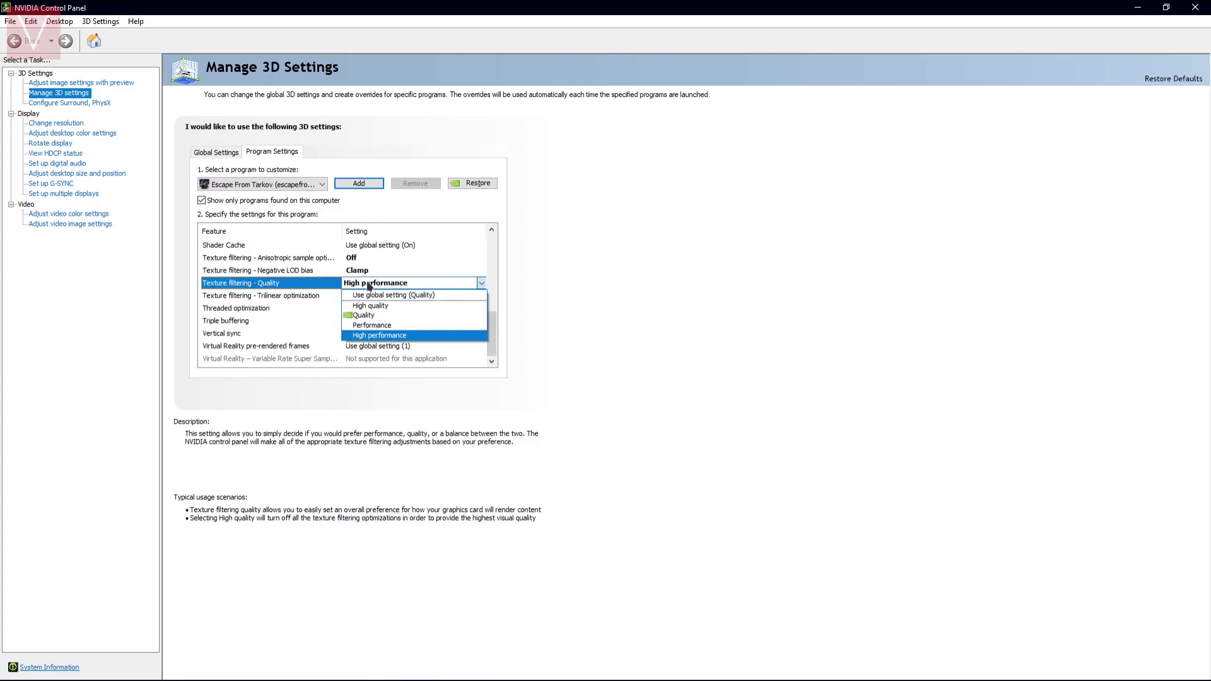
click(369, 336)
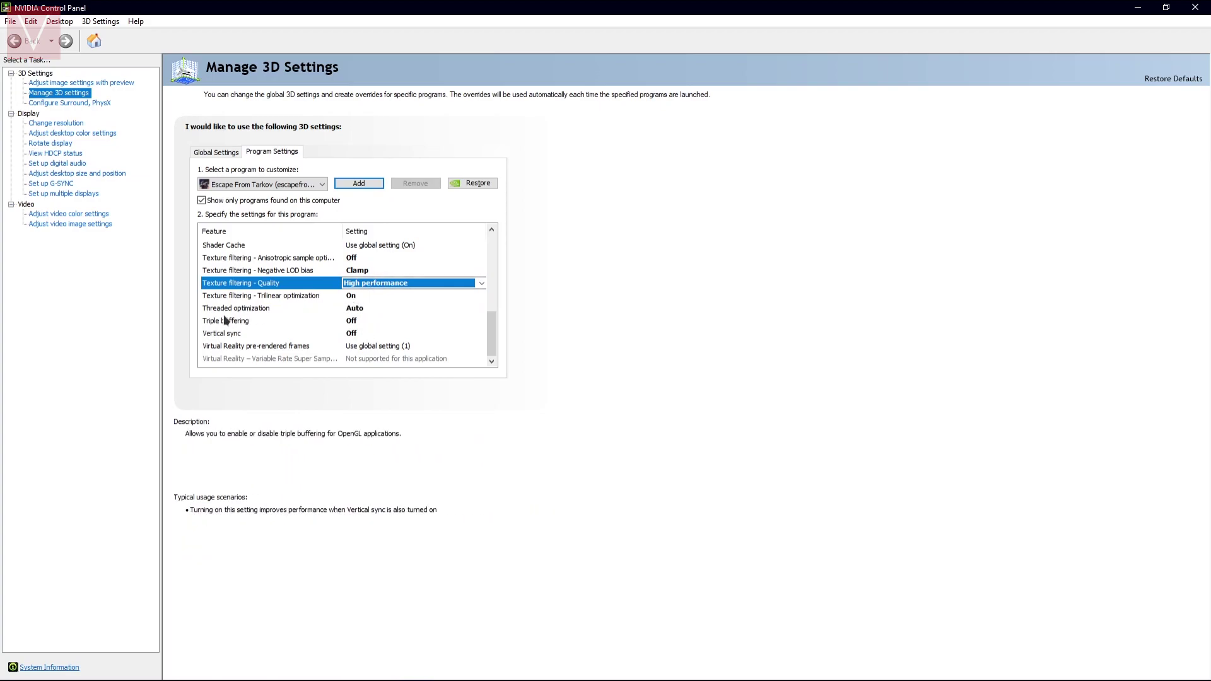
click(352, 310)
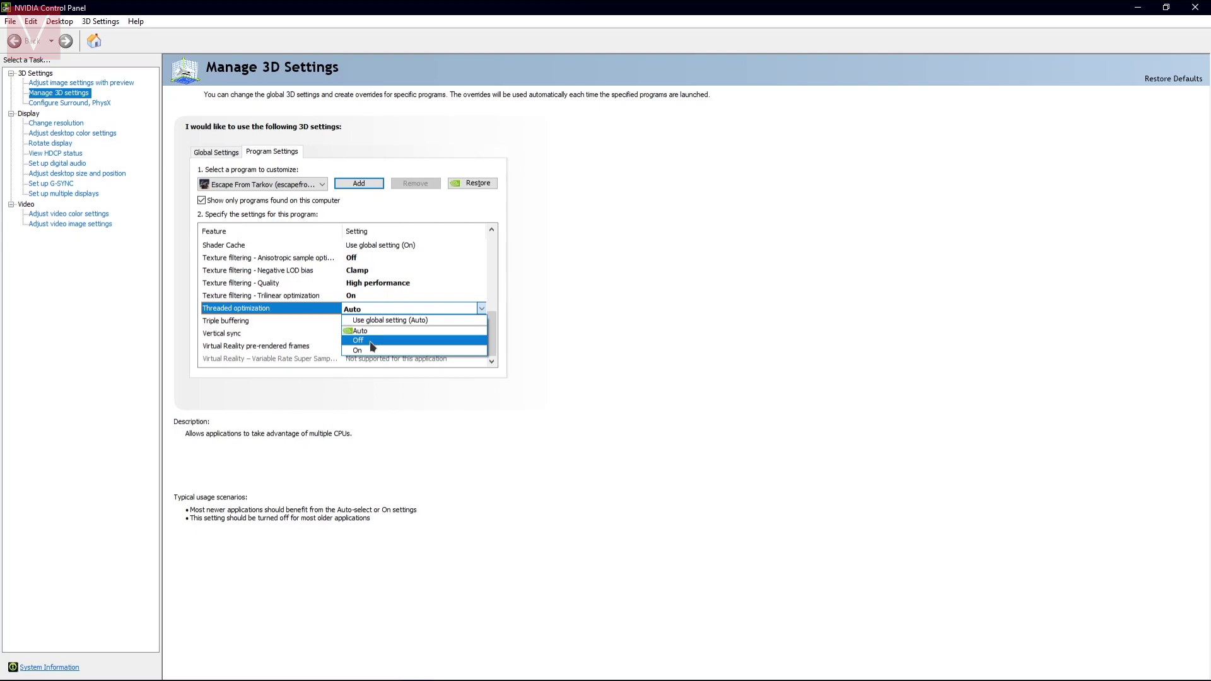
click(363, 309)
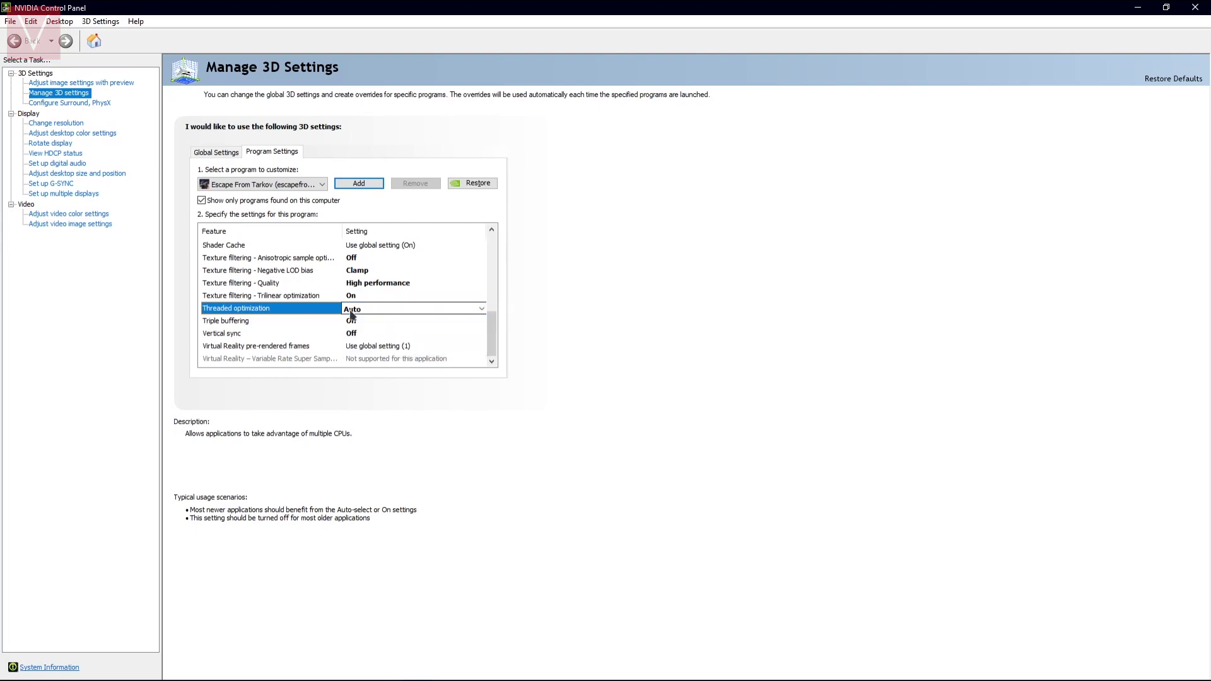
click(259, 323)
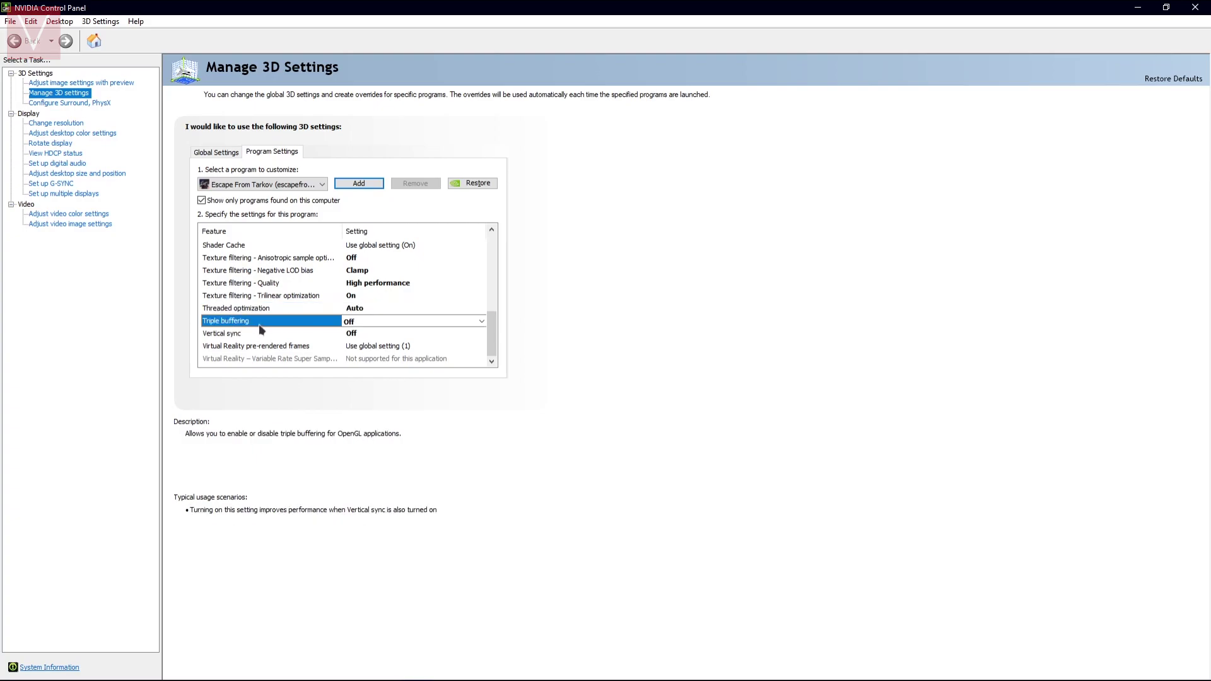
click(243, 335)
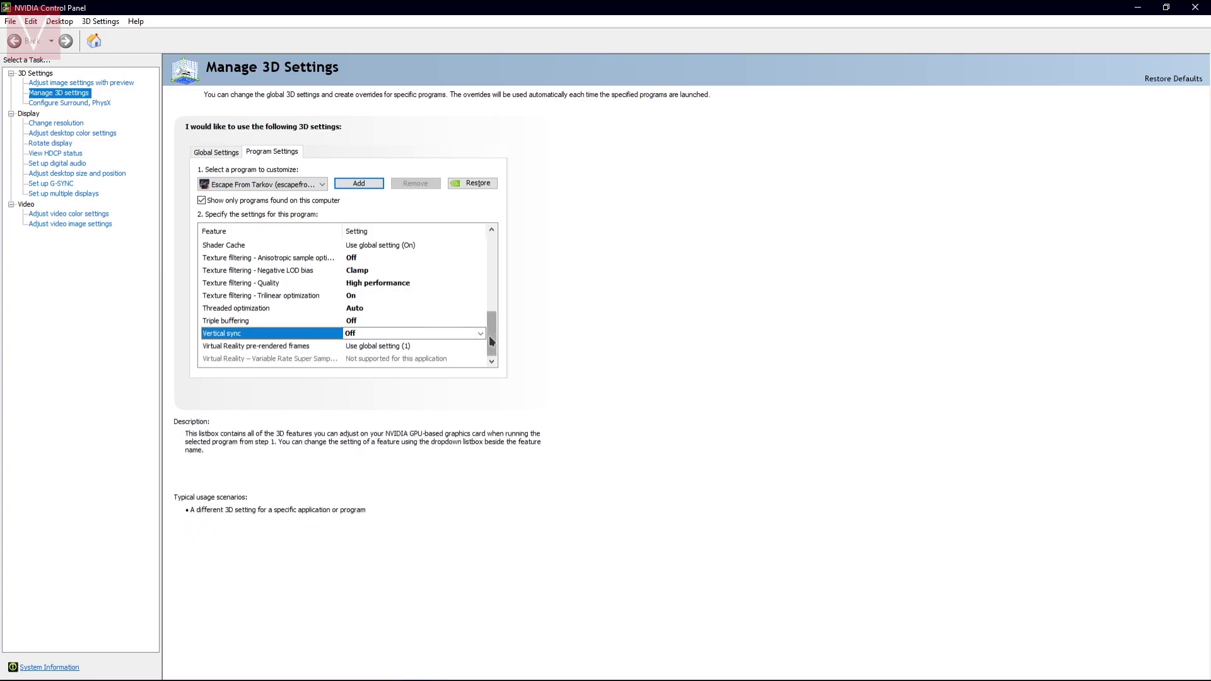
scroll(492, 341, up, 3)
scroll(492, 342, down, 3)
Go to Change resolution for the VG258 and open the Customize list of custom resolutions
click(58, 123)
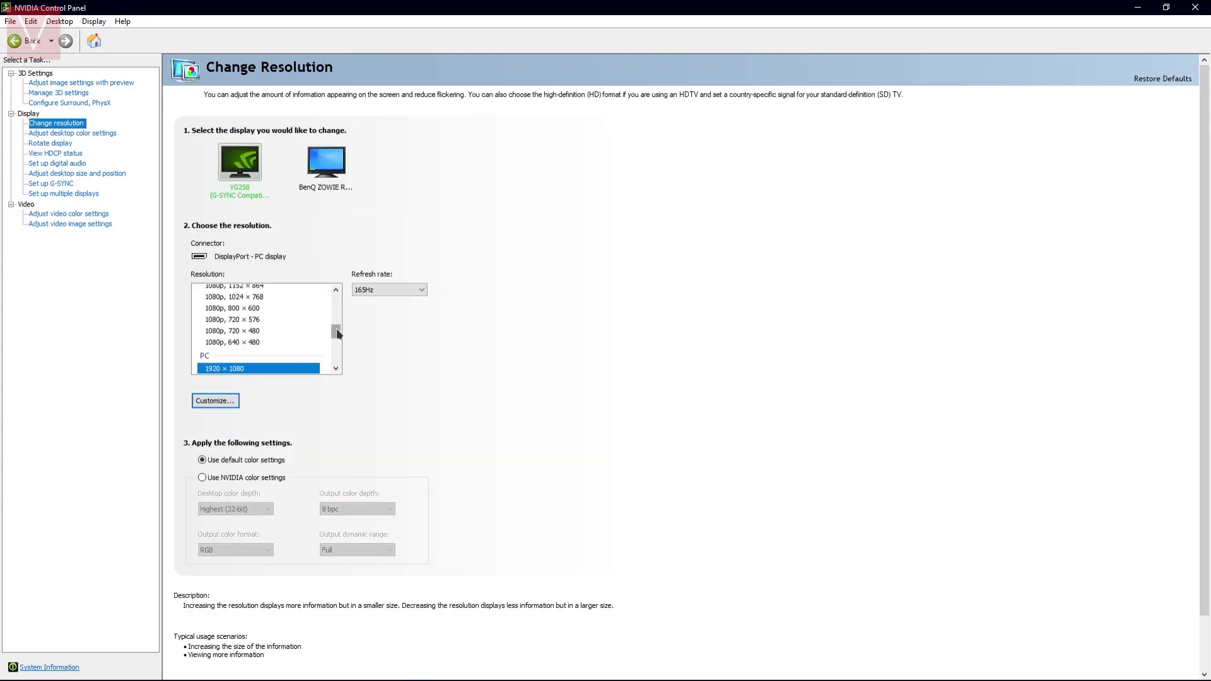
mouse_move(338, 334)
mouse_down()
mouse_move(338, 304)
mouse_move(344, 341)
mouse_up()
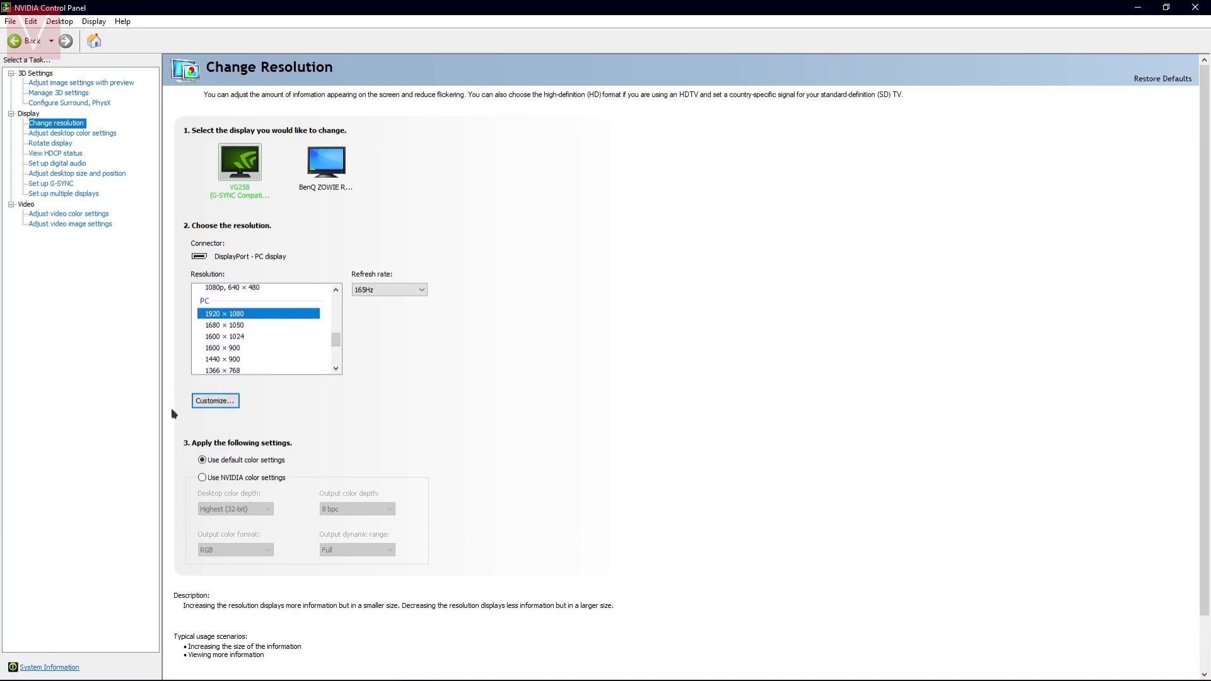
click(225, 404)
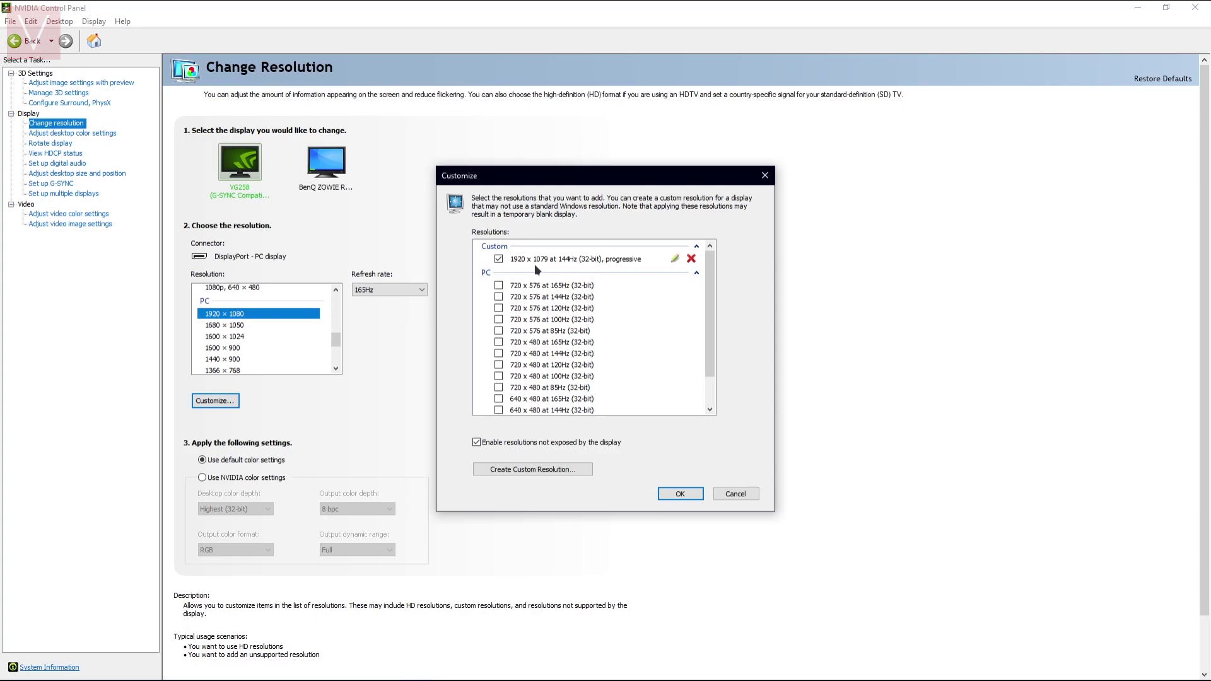
Try editing vertical lines and refresh rate in Create Custom Resolution, then cancel both dialogs
click(522, 472)
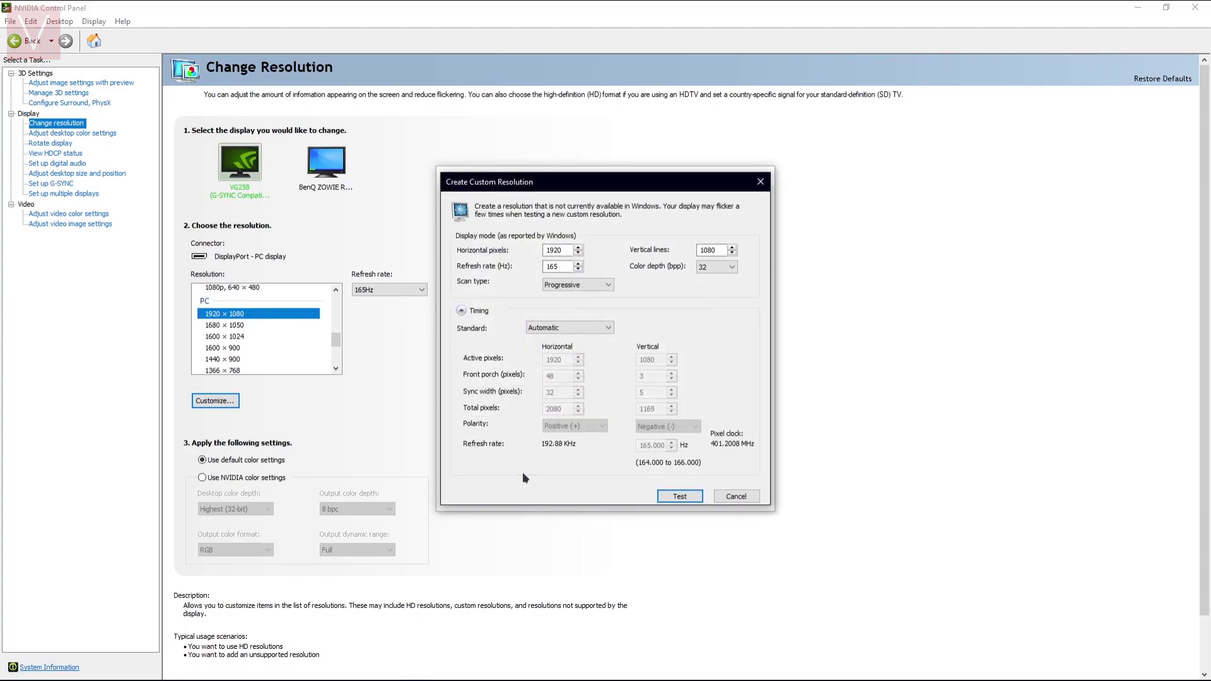
click(720, 252)
click(570, 269)
key(BackSpace)
key(BackSpace)
text(44)
drag(710, 250, 719, 252)
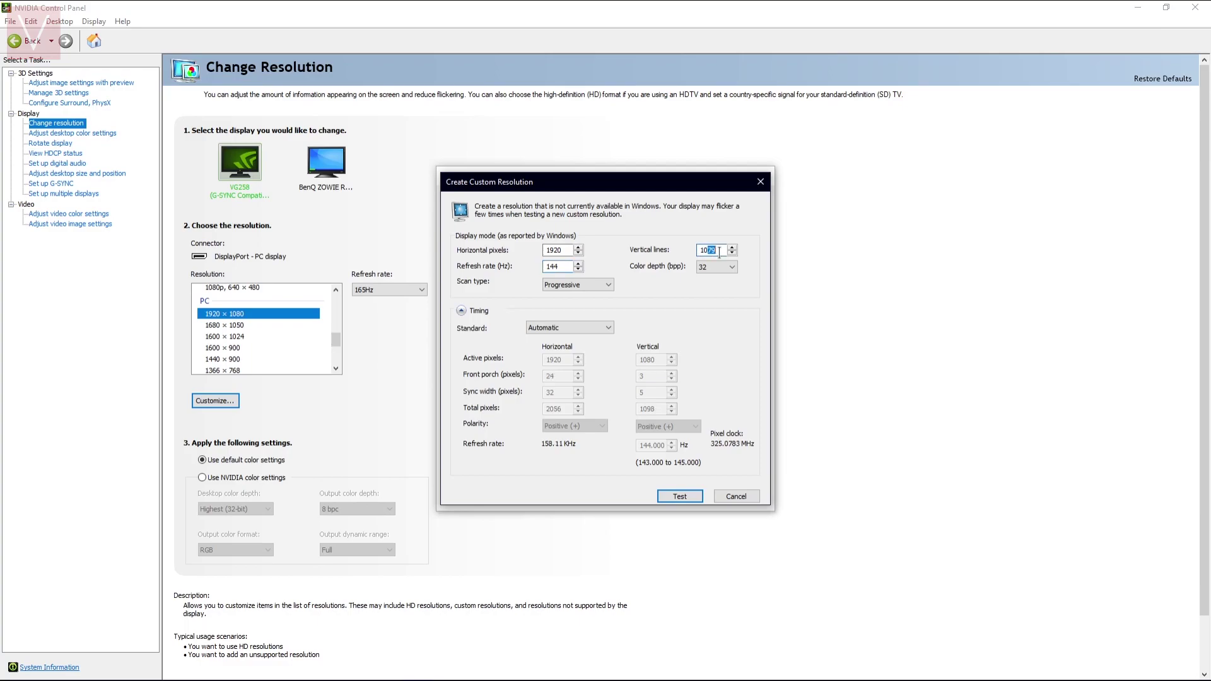
double_click(553, 268)
click(736, 496)
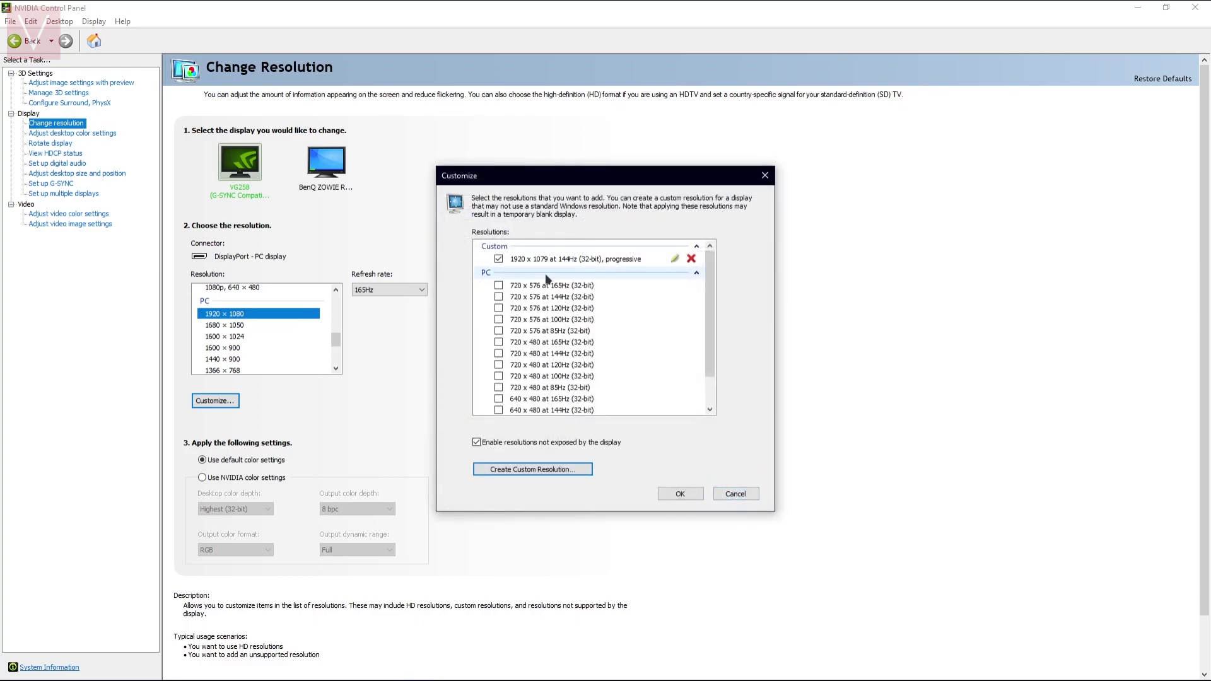
click(737, 494)
drag(339, 336, 338, 301)
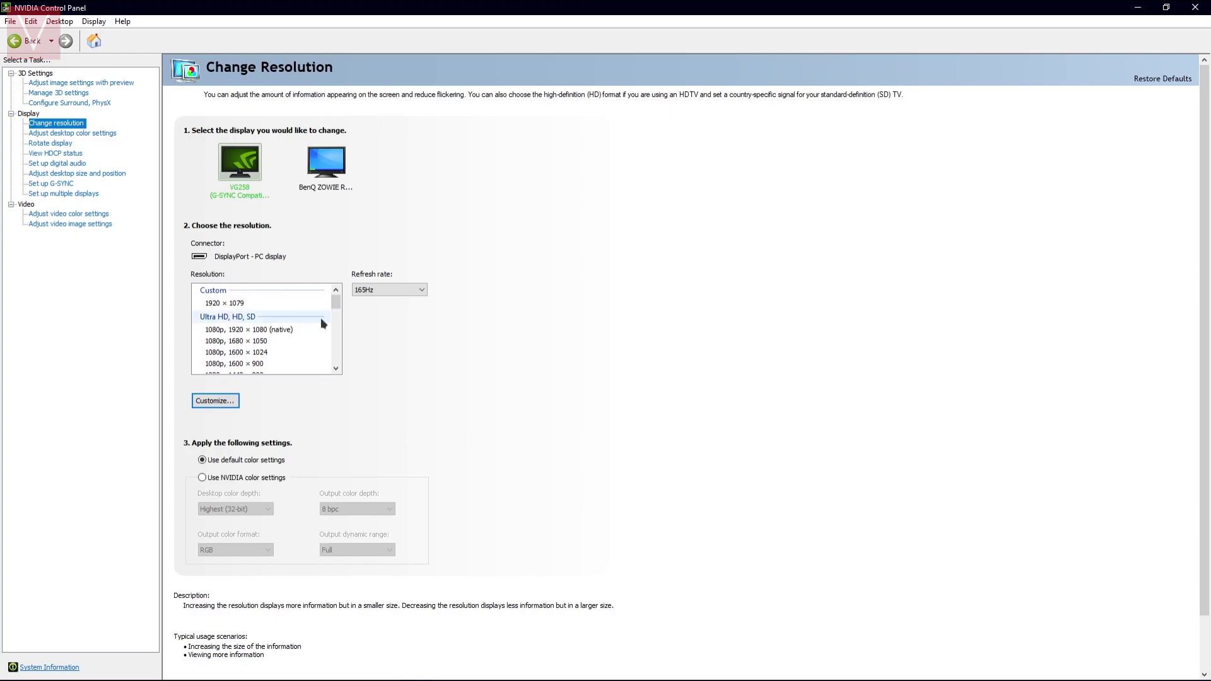
drag(336, 302, 344, 342)
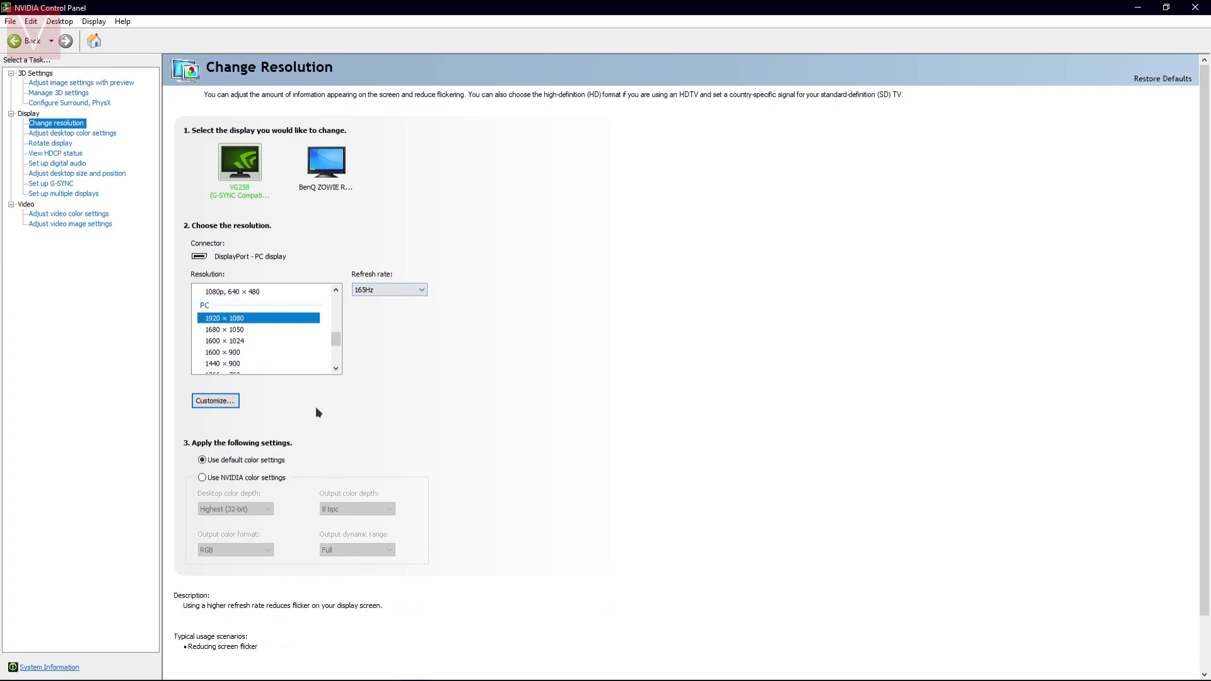
Inspect the desktop colour sliders, then show the VG258's desktop size and position page
click(56, 134)
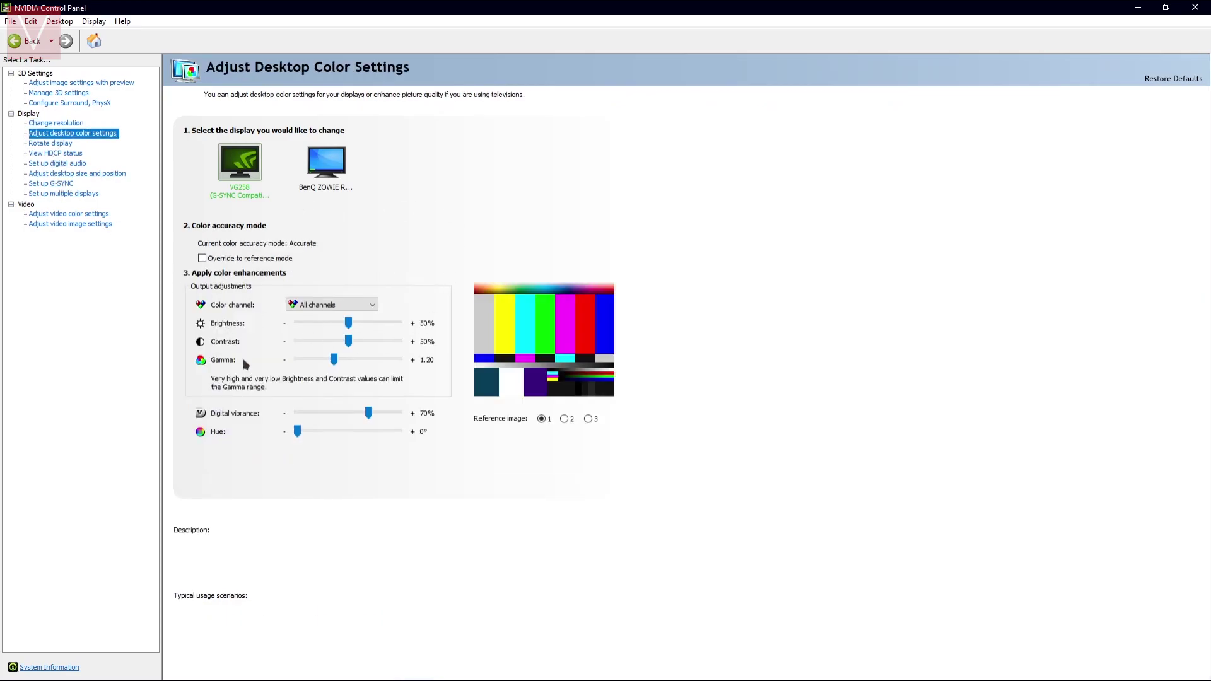
mouse_move(247, 328)
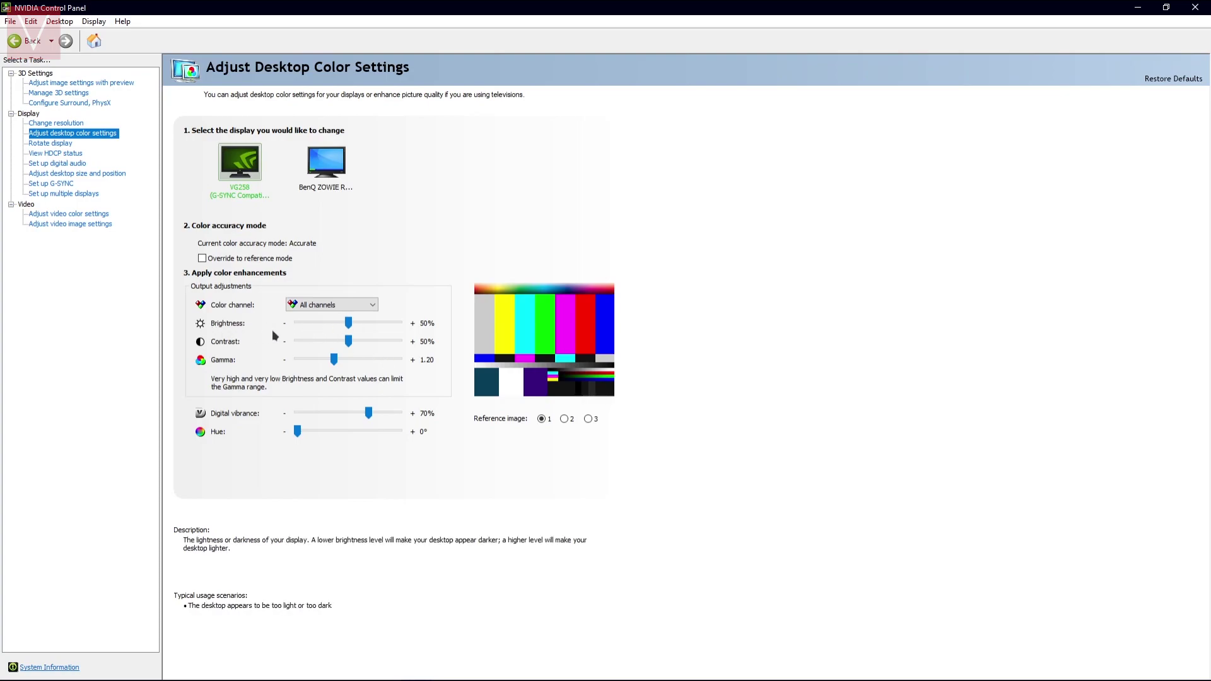
mouse_move(213, 352)
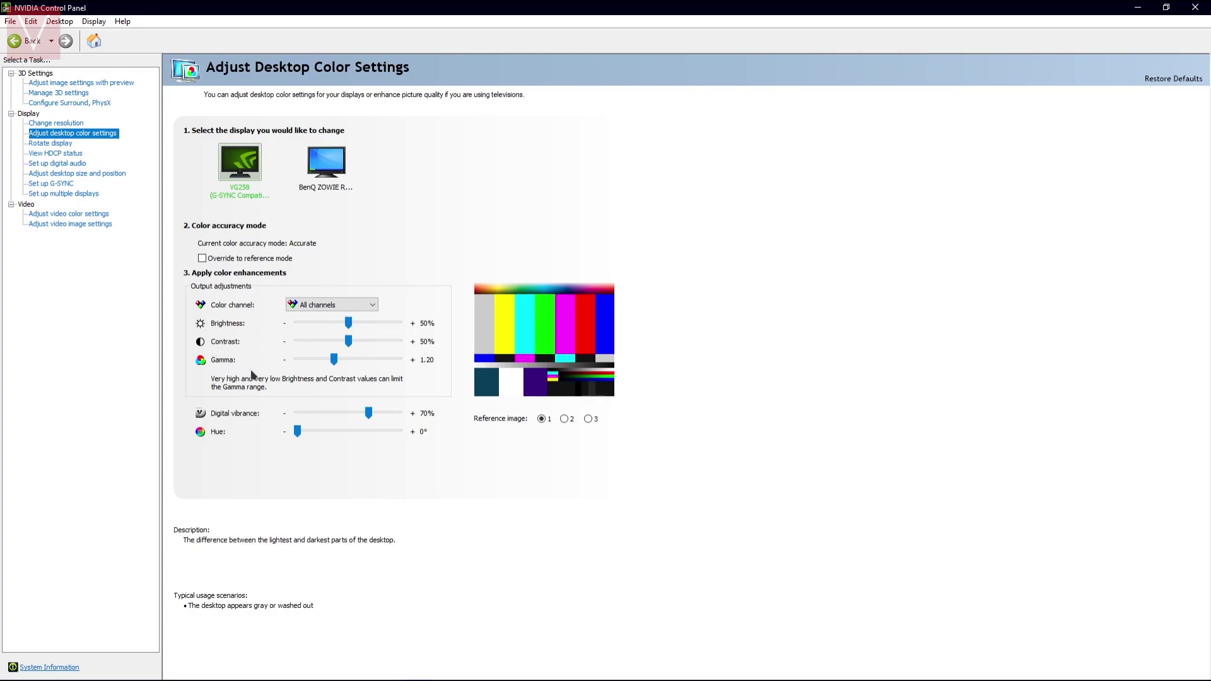
mouse_move(219, 425)
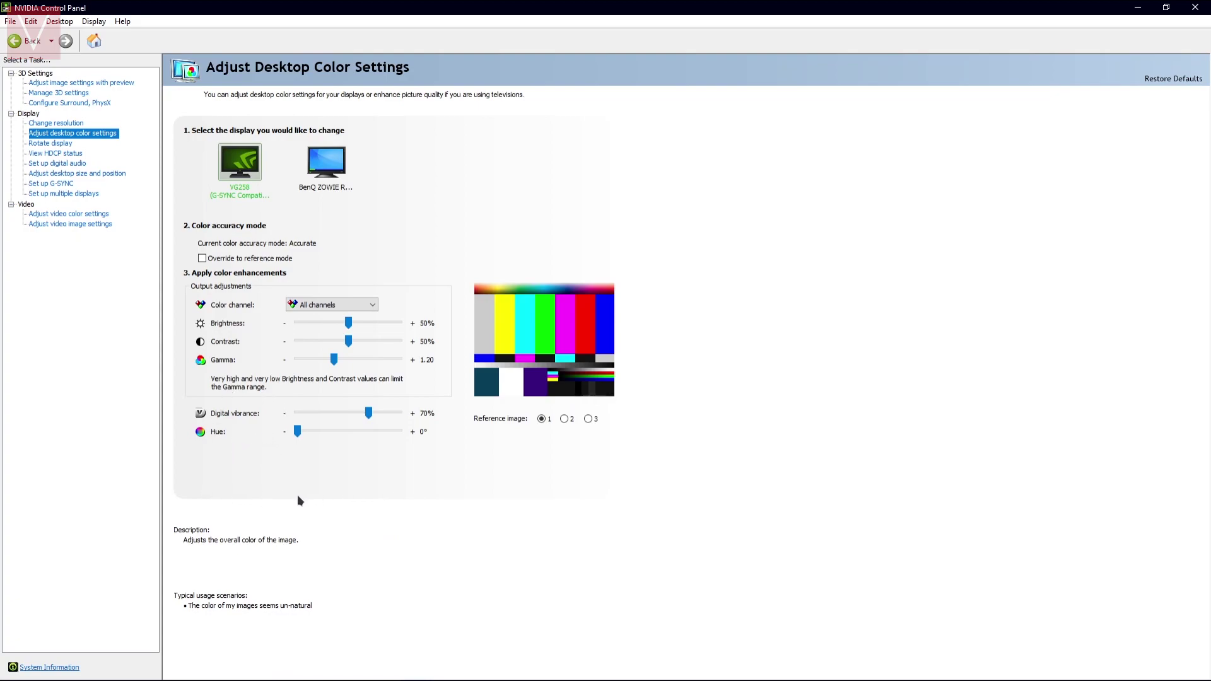
click(70, 174)
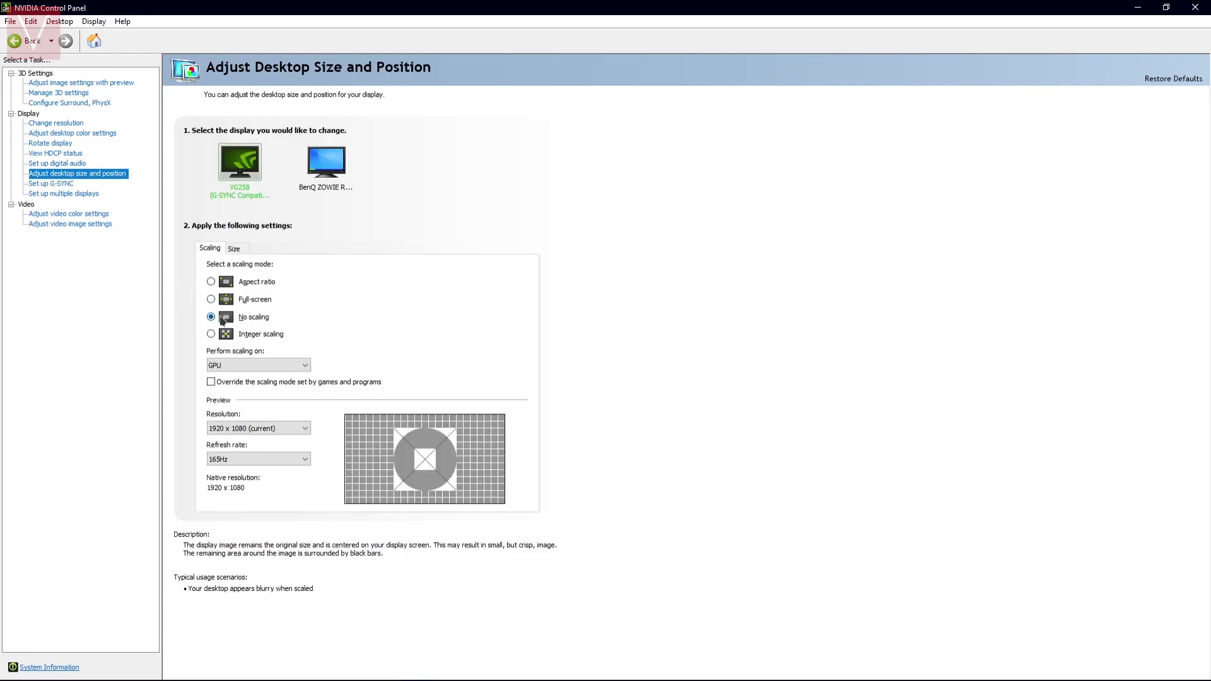
Confirm No scaling and G-SYNC enabled, close the control panel, and show Tarkov's Game settings
mouse_move(263, 289)
click(62, 185)
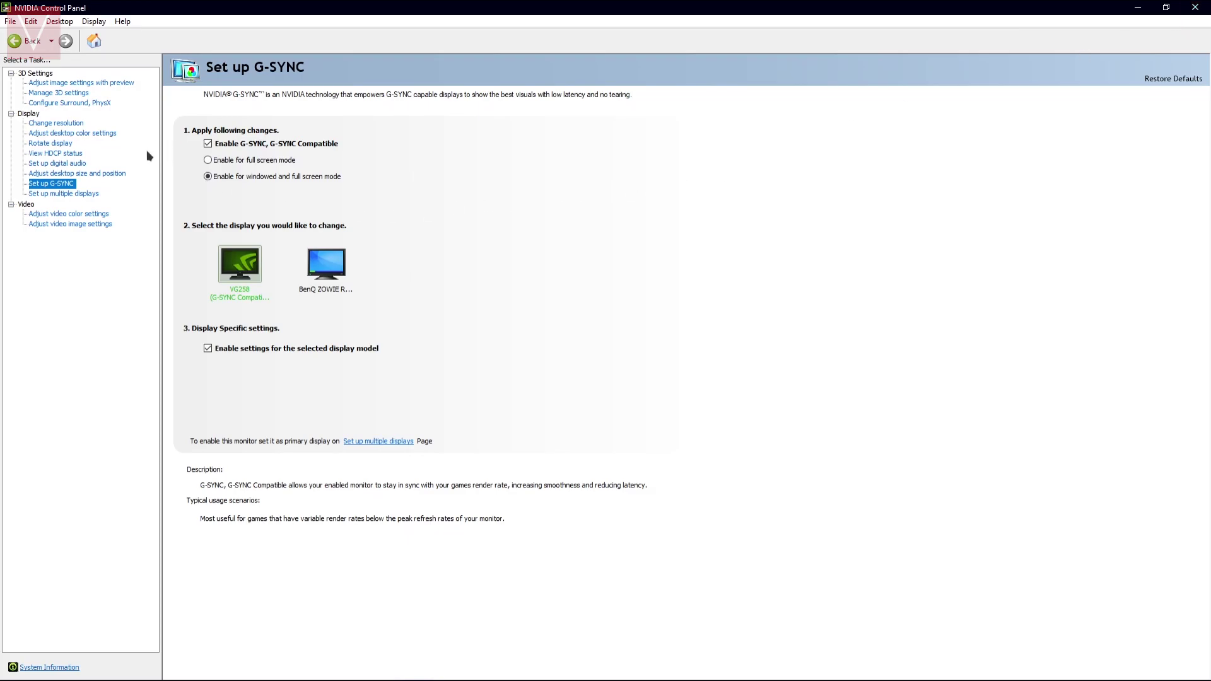
click(1195, 7)
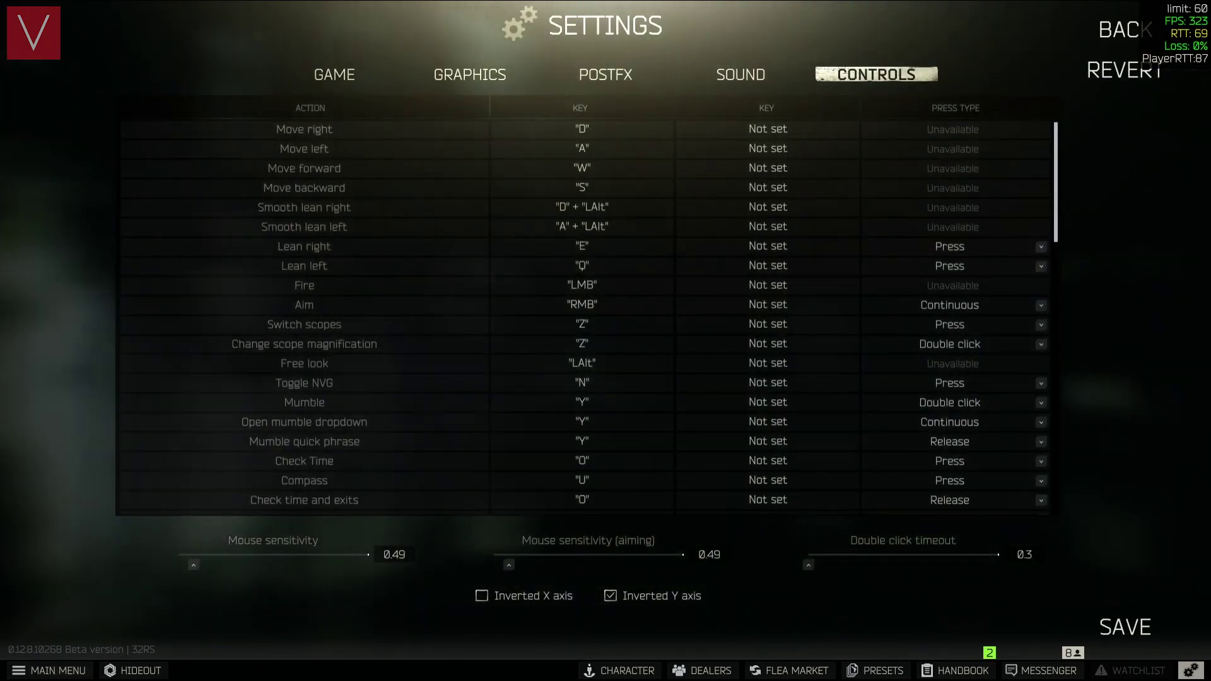
click(334, 74)
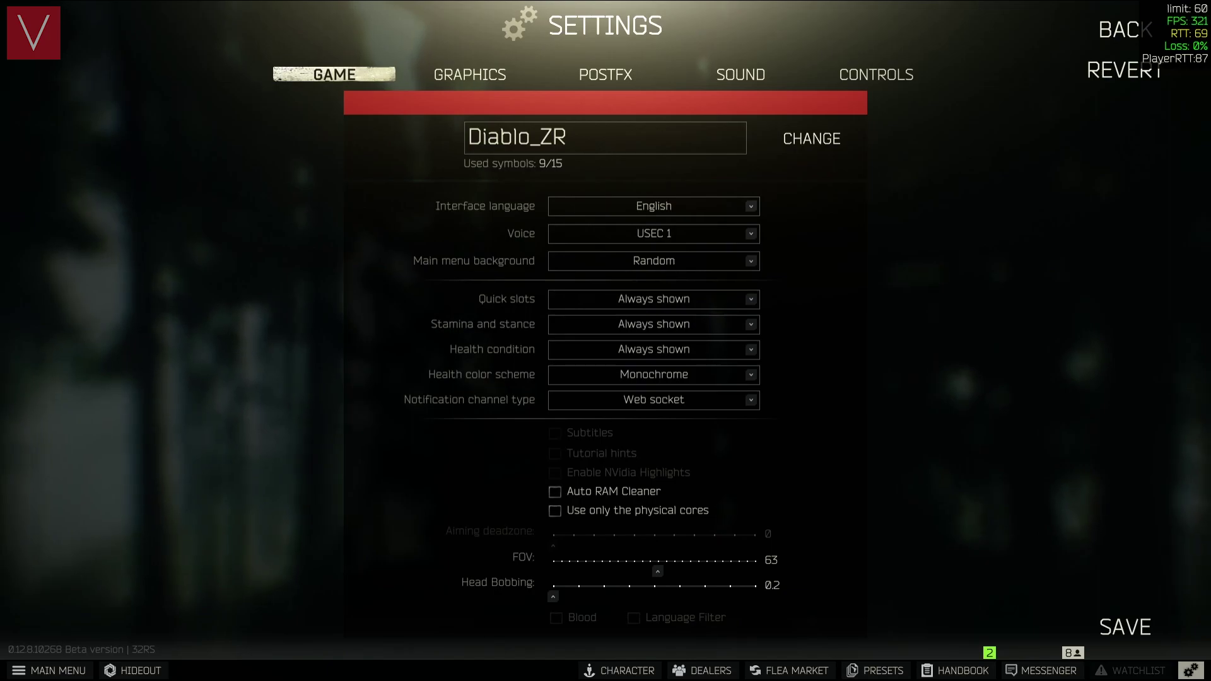
Choose USEC 3 as the character voice and move on to the Graphics settings
click(654, 234)
click(654, 289)
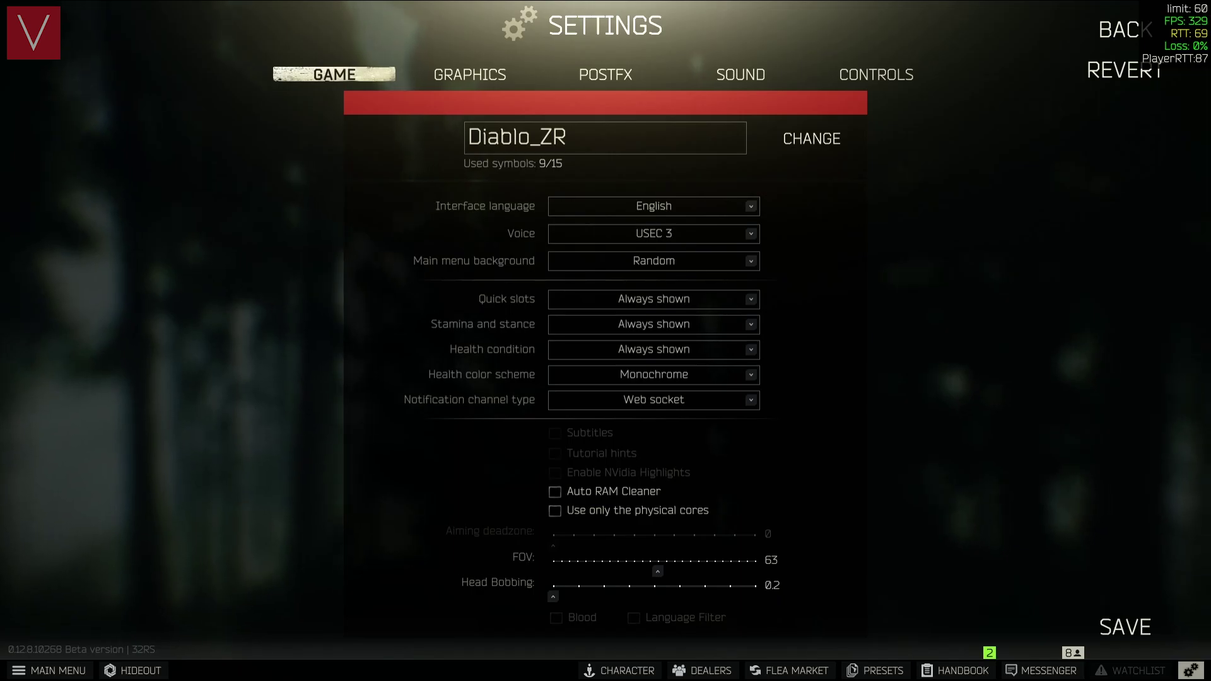
click(470, 74)
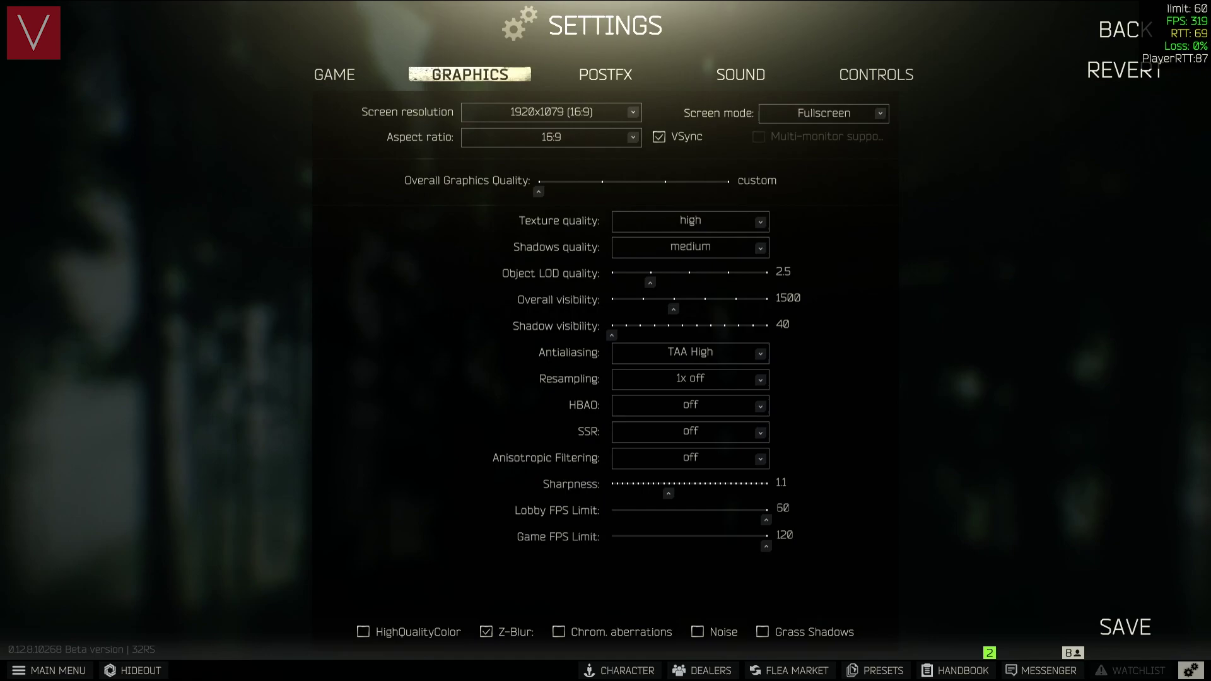
Change the screen resolution to 1920x1079 (16:9) and confirm keeping it
click(552, 112)
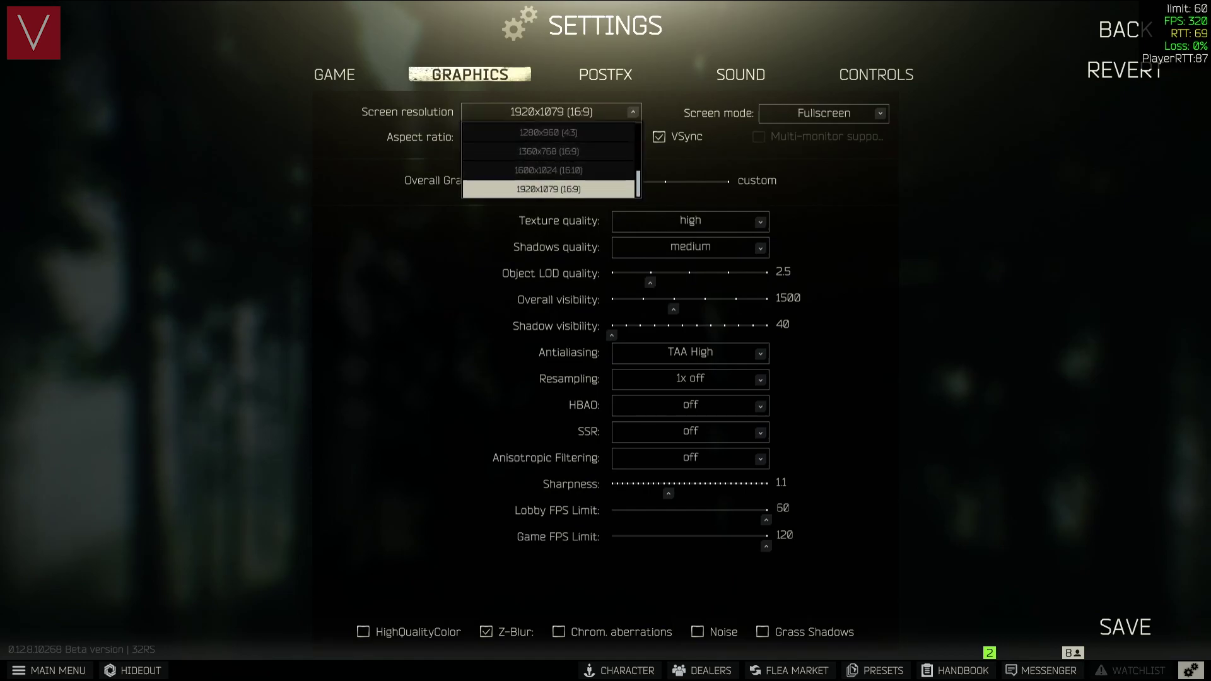
click(549, 189)
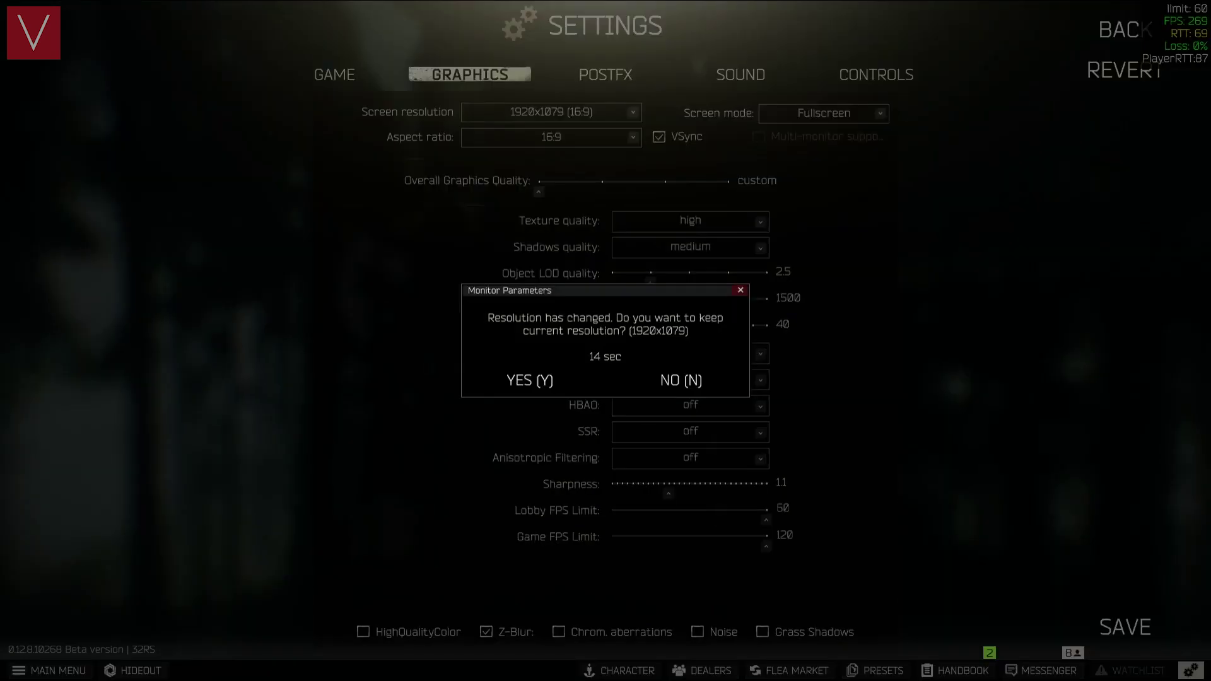
click(529, 380)
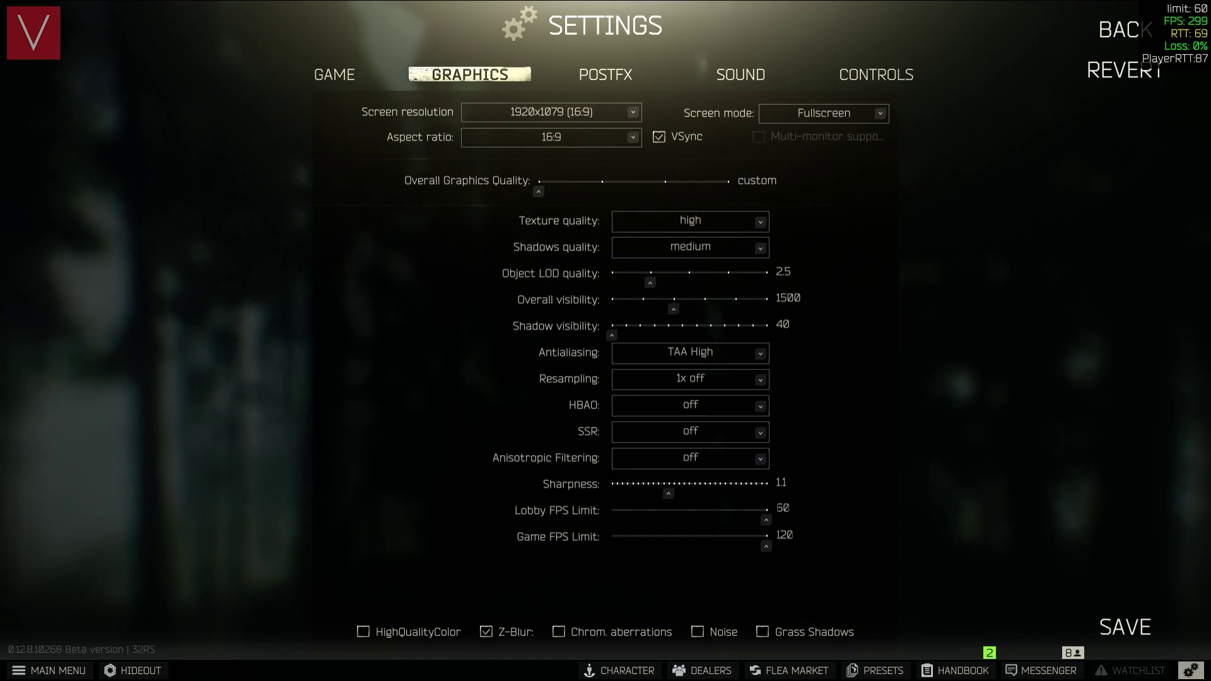
click(690, 221)
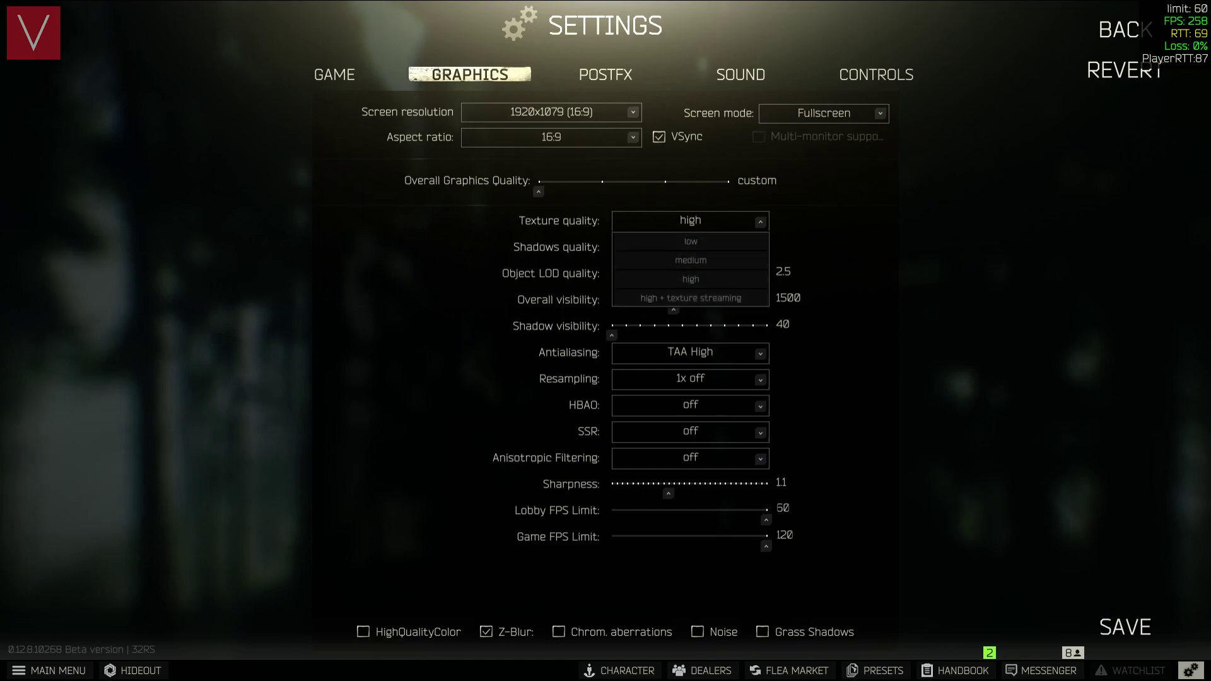
click(690, 221)
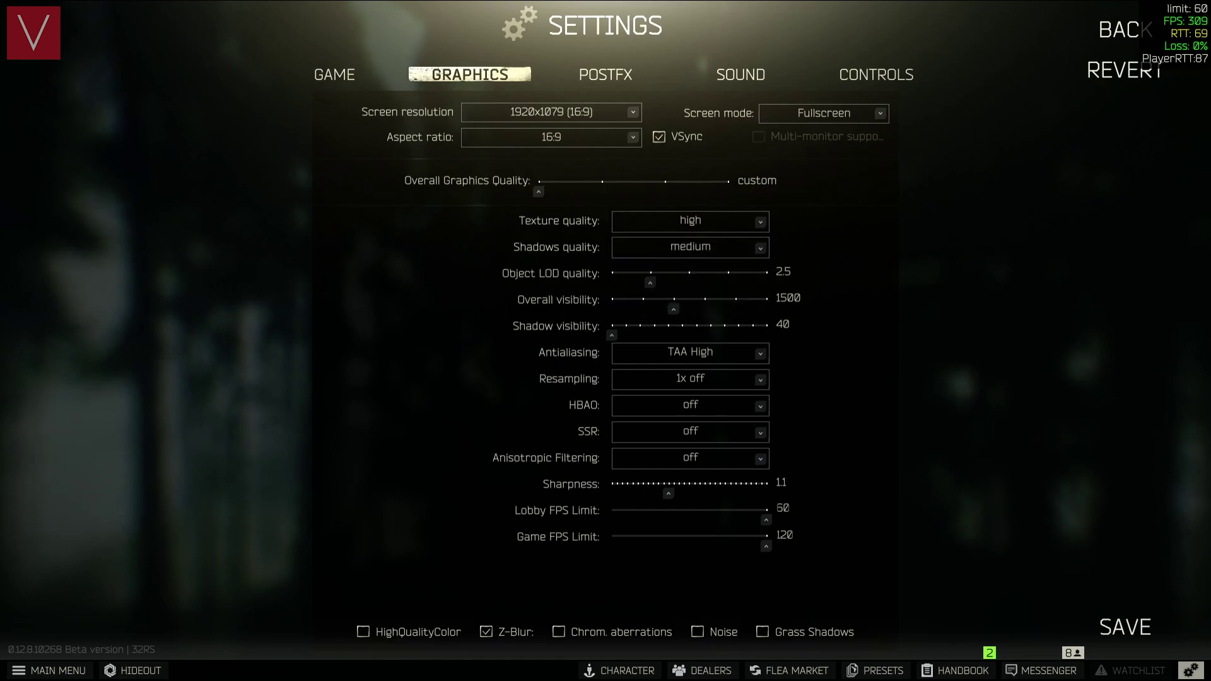
click(690, 247)
click(691, 267)
click(691, 247)
click(690, 286)
mouse_move(650, 283)
mouse_down()
mouse_move(689, 282)
mouse_move(611, 283)
mouse_move(650, 282)
mouse_up()
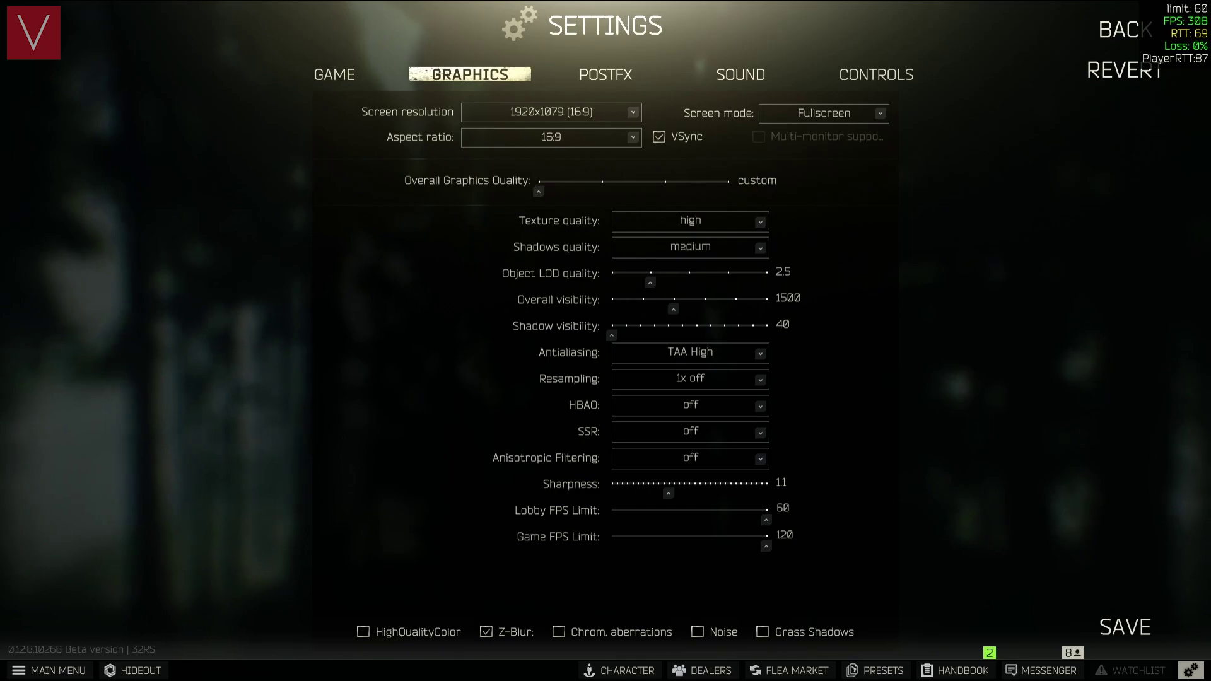
mouse_move(674, 309)
mouse_down()
mouse_move(612, 309)
mouse_move(705, 309)
mouse_move(643, 309)
mouse_move(705, 309)
mouse_move(674, 309)
mouse_up()
mouse_move(611, 335)
mouse_down()
mouse_move(639, 335)
mouse_move(611, 335)
mouse_up()
click(690, 353)
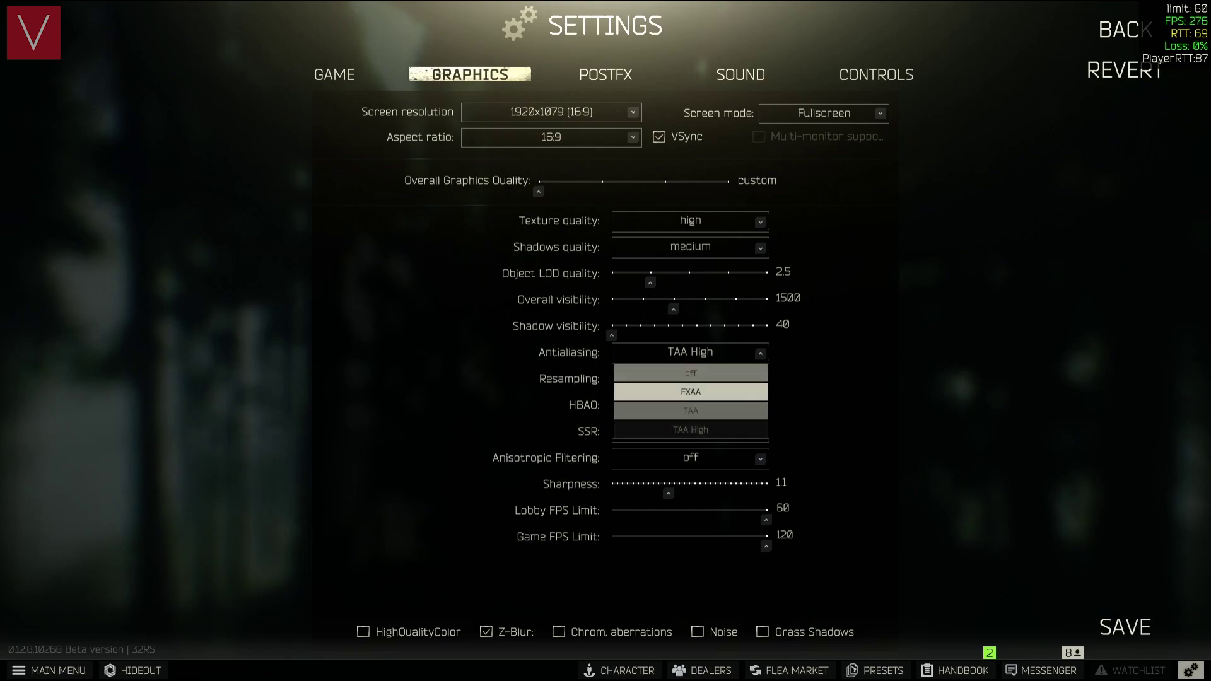
Leave antialiasing at TAA High and resampling at 1x off
click(691, 352)
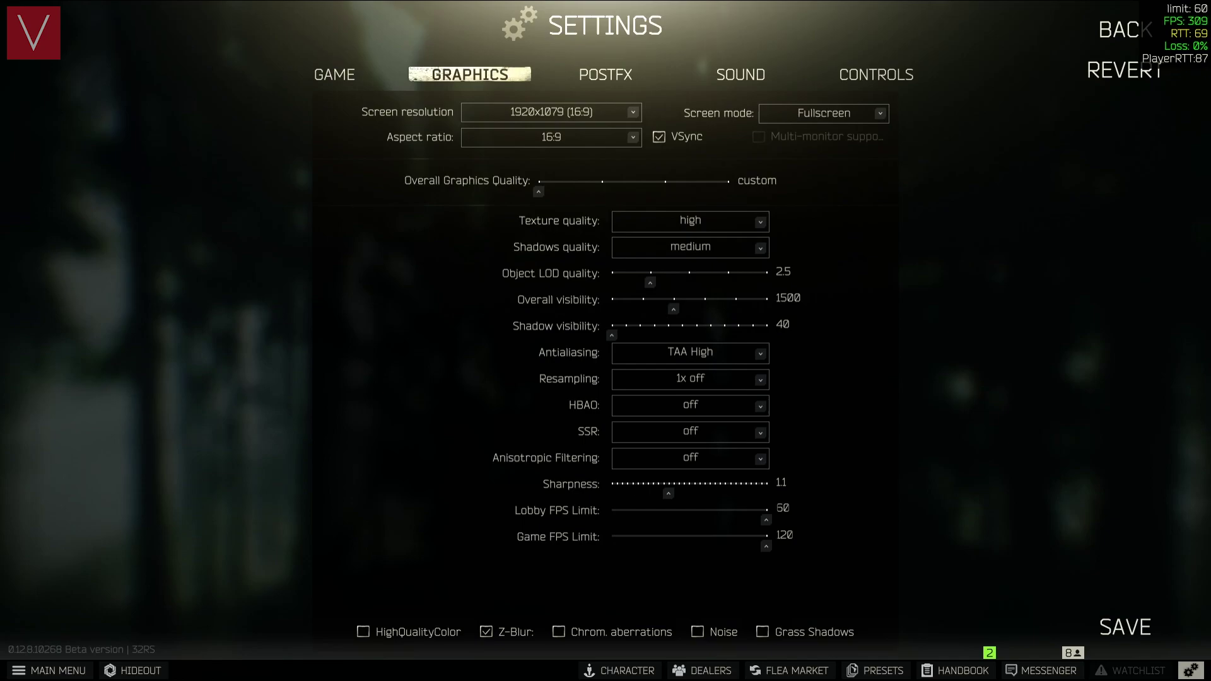
click(690, 379)
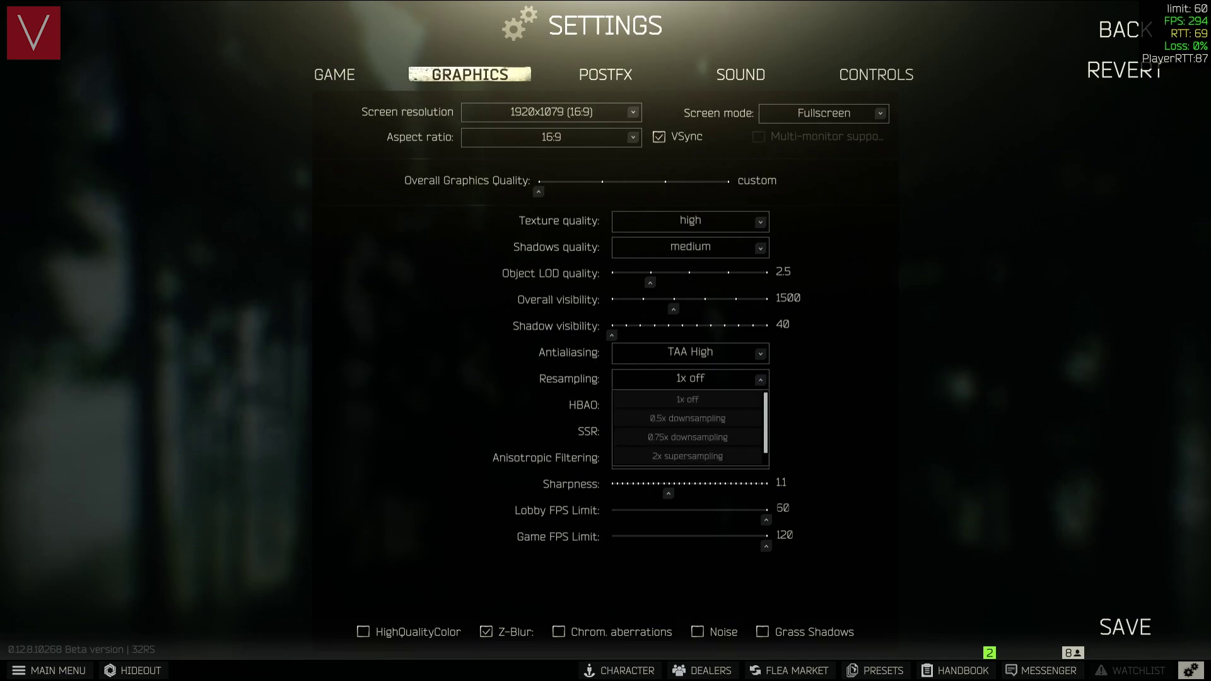
scroll(687, 429, down, 1)
scroll(688, 429, up, 1)
click(690, 379)
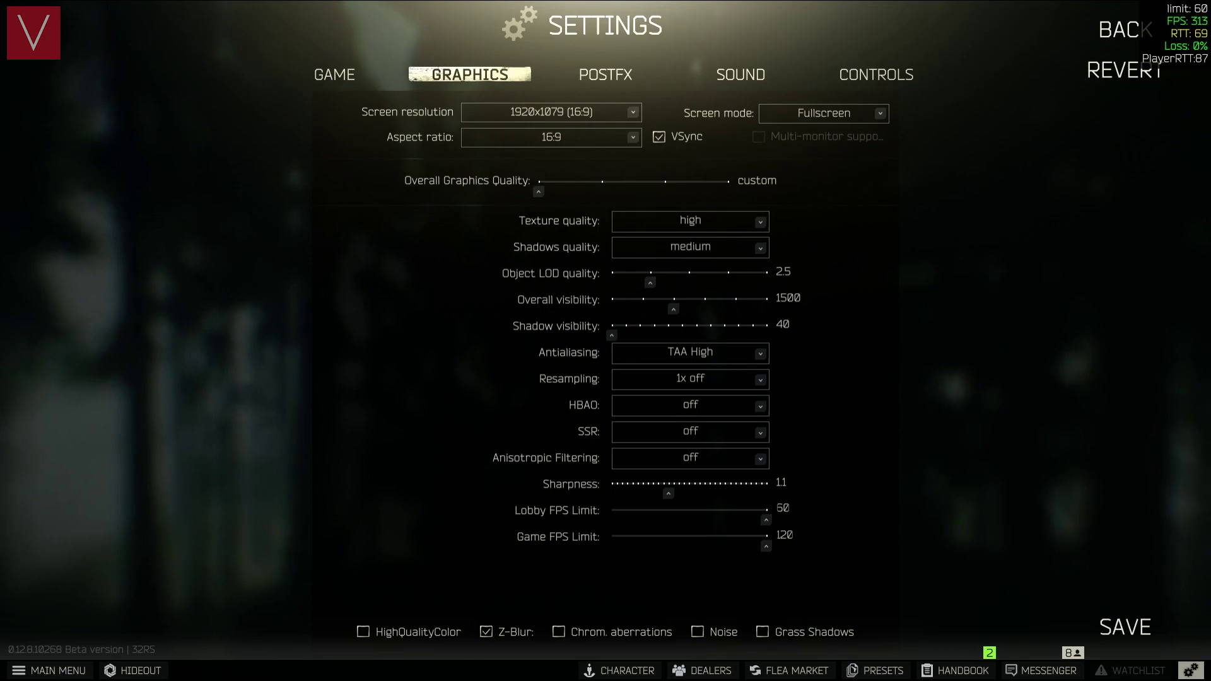
Keep anisotropic filtering off, try different sharpness amounts, then view the PostFX settings
click(691, 459)
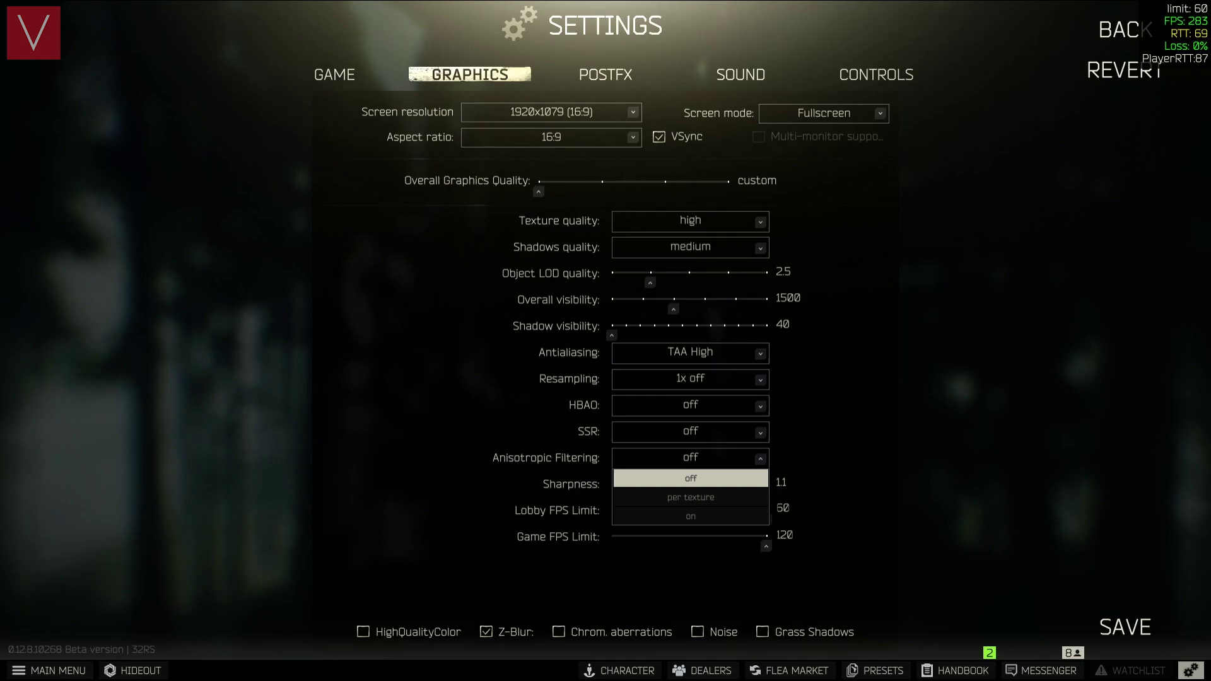
click(690, 478)
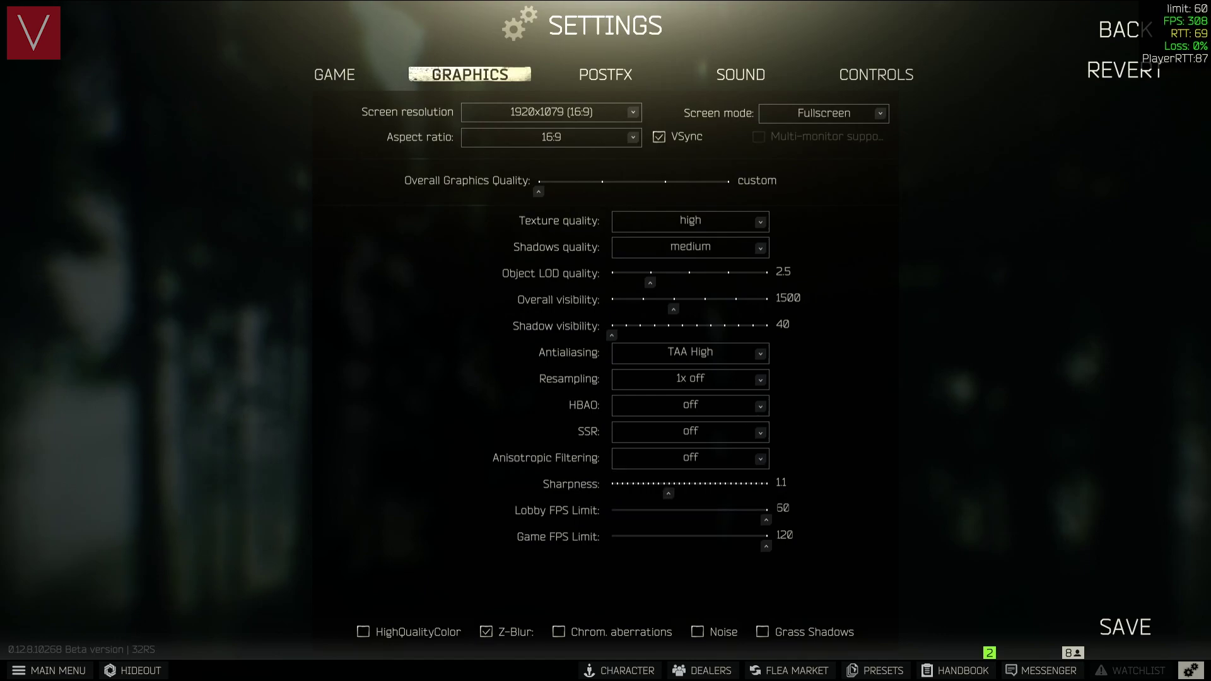
mouse_move(669, 493)
mouse_down()
mouse_move(617, 493)
mouse_move(669, 492)
mouse_up()
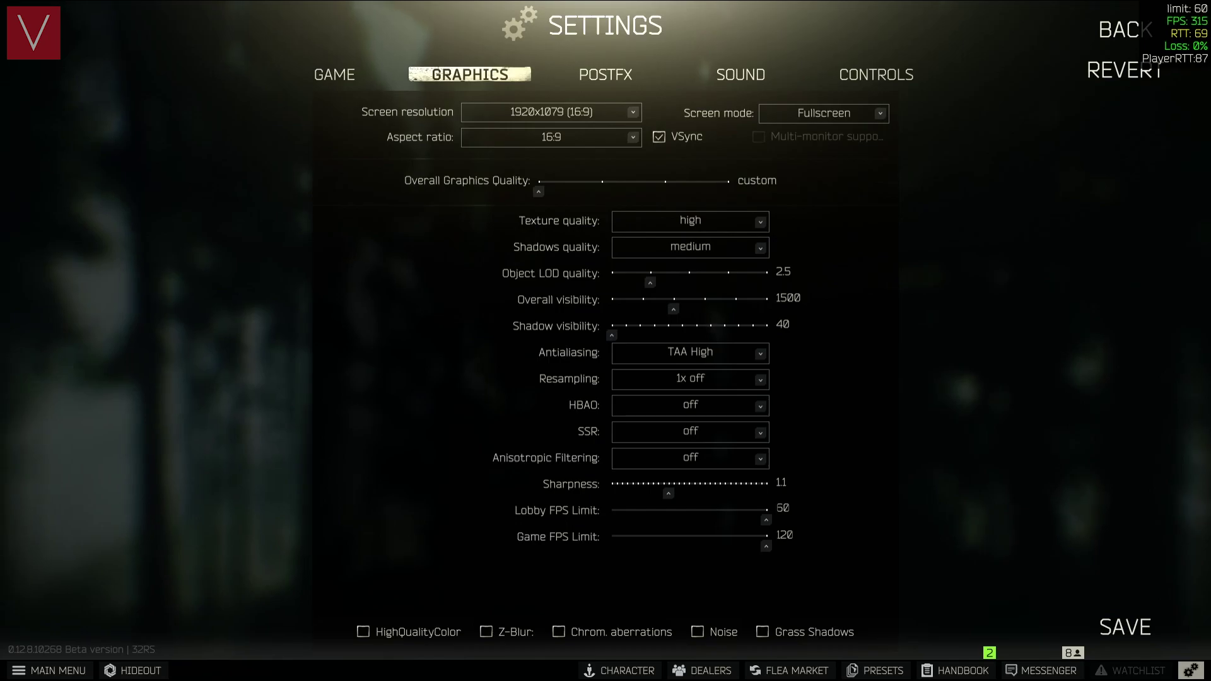
click(876, 74)
click(605, 75)
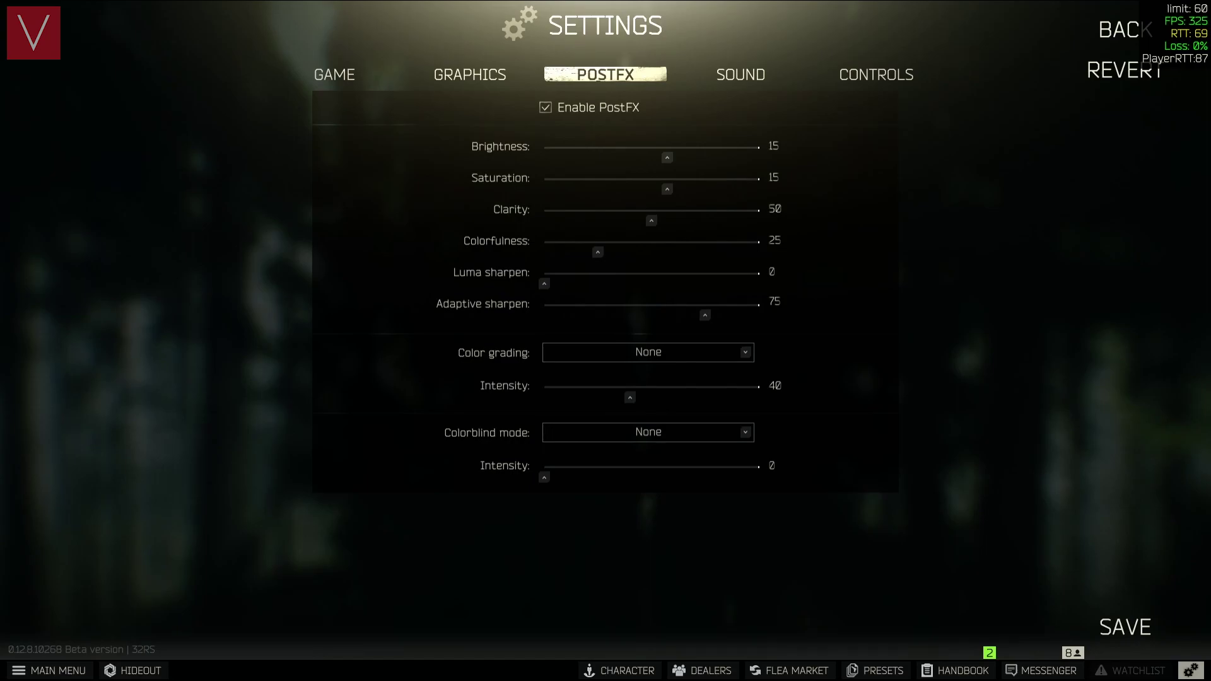
Disable PostFX, then move through the settings tabs to the Sound volume page
click(546, 107)
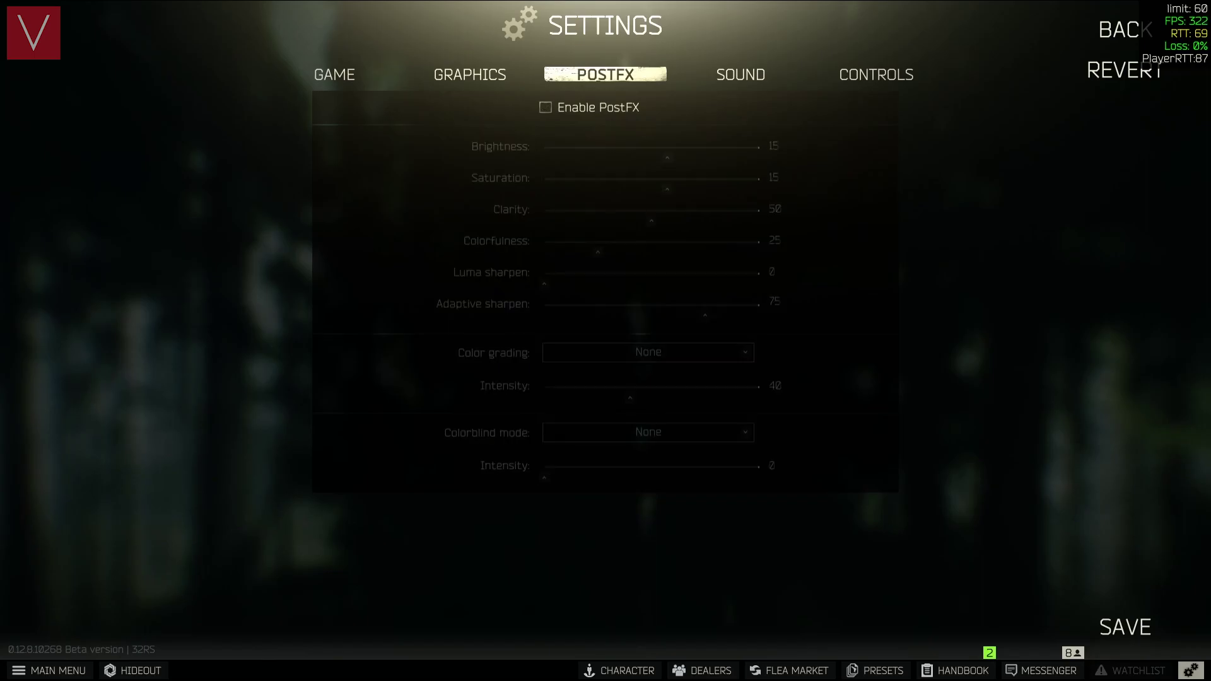
click(469, 74)
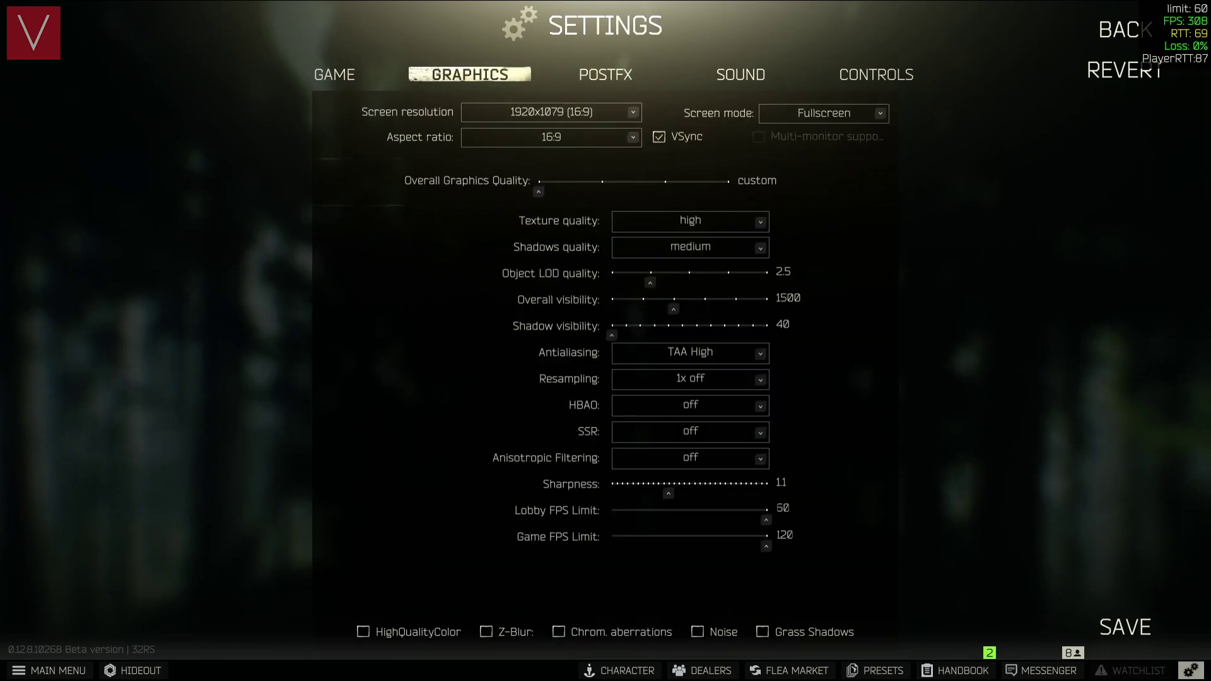
click(334, 74)
click(470, 74)
click(605, 75)
click(740, 74)
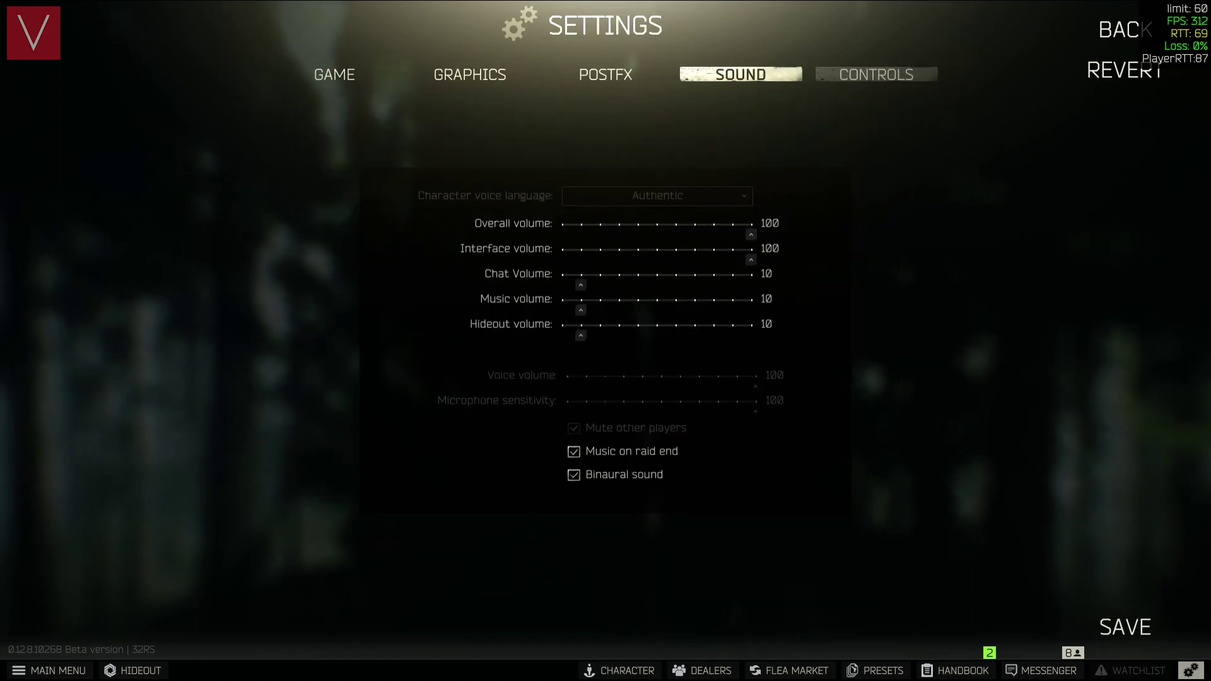
click(876, 74)
click(740, 73)
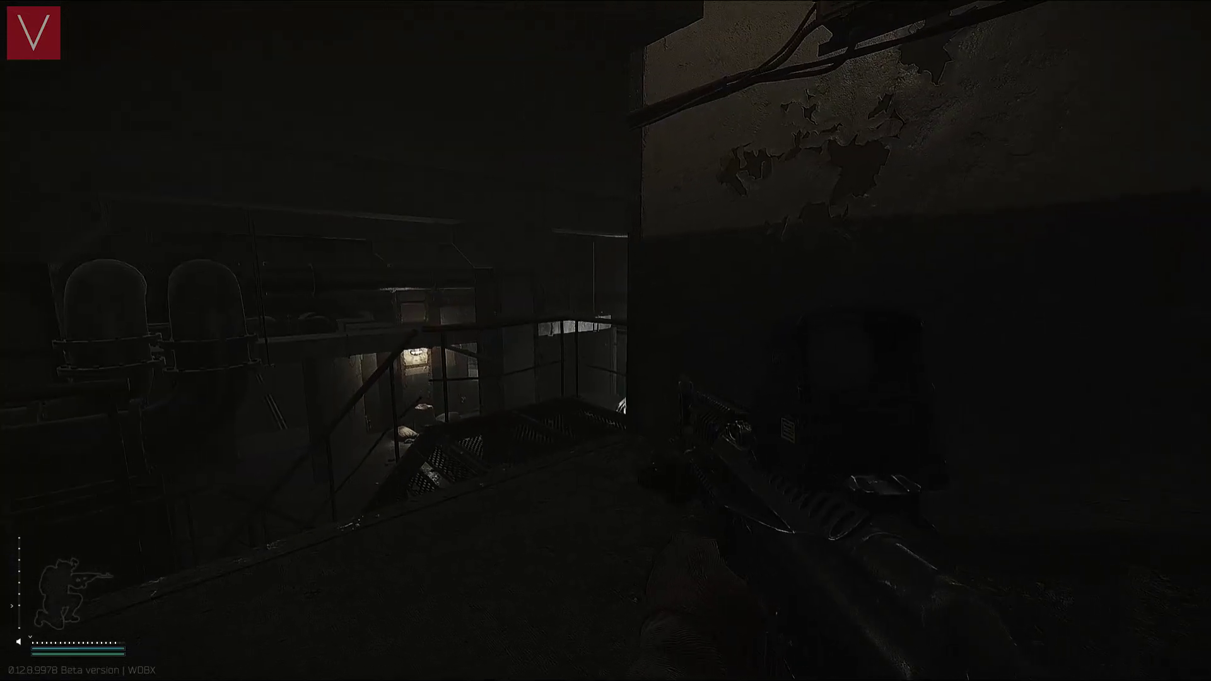
Move forward, stand up from the crouch, and stash the M9A3 pistol in the backpack
key(w)
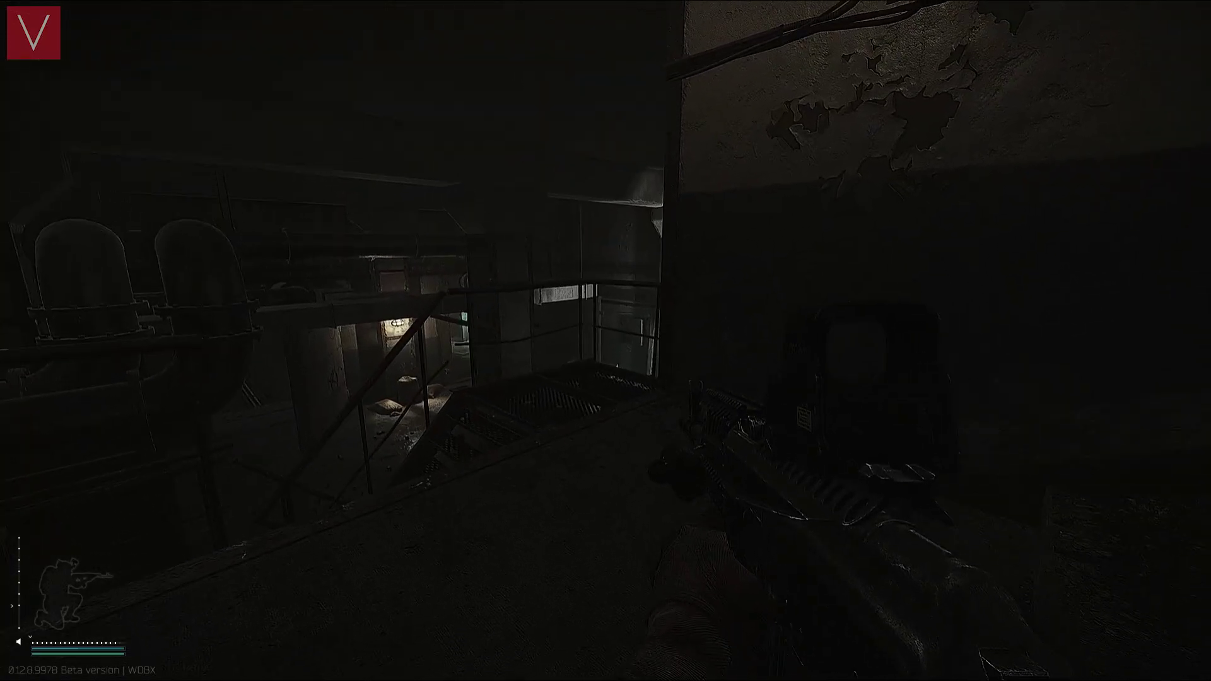
scroll(605, 341, up, 10)
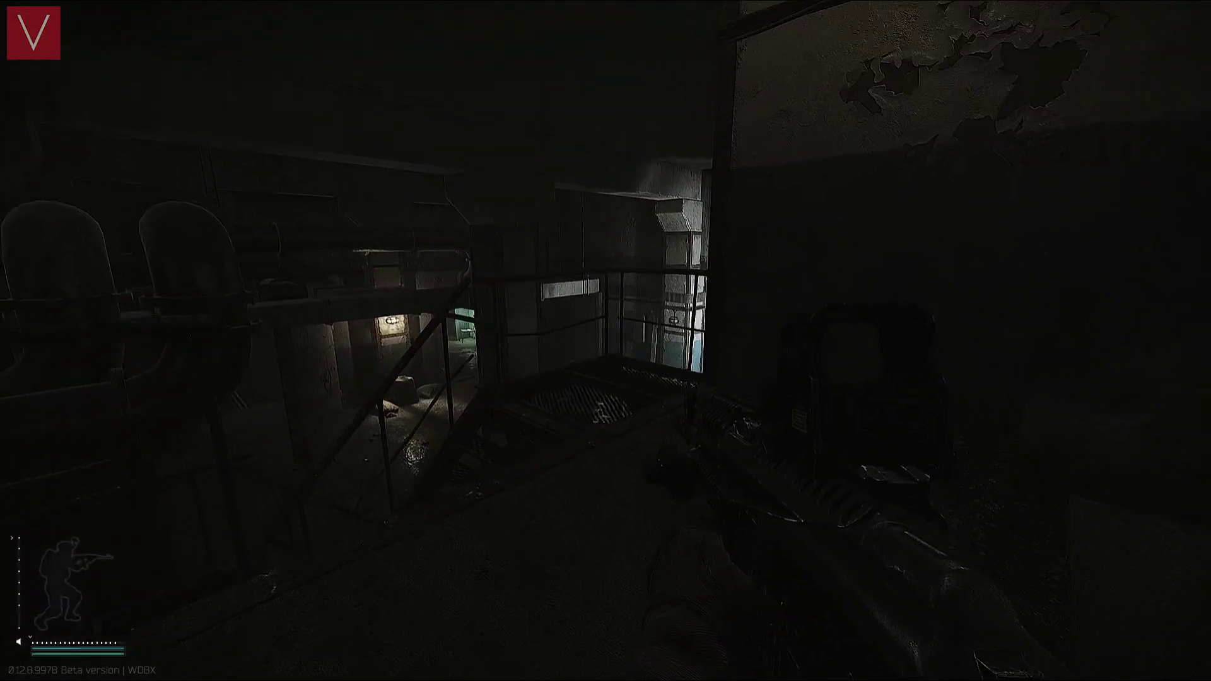
key(c)
key(Tab)
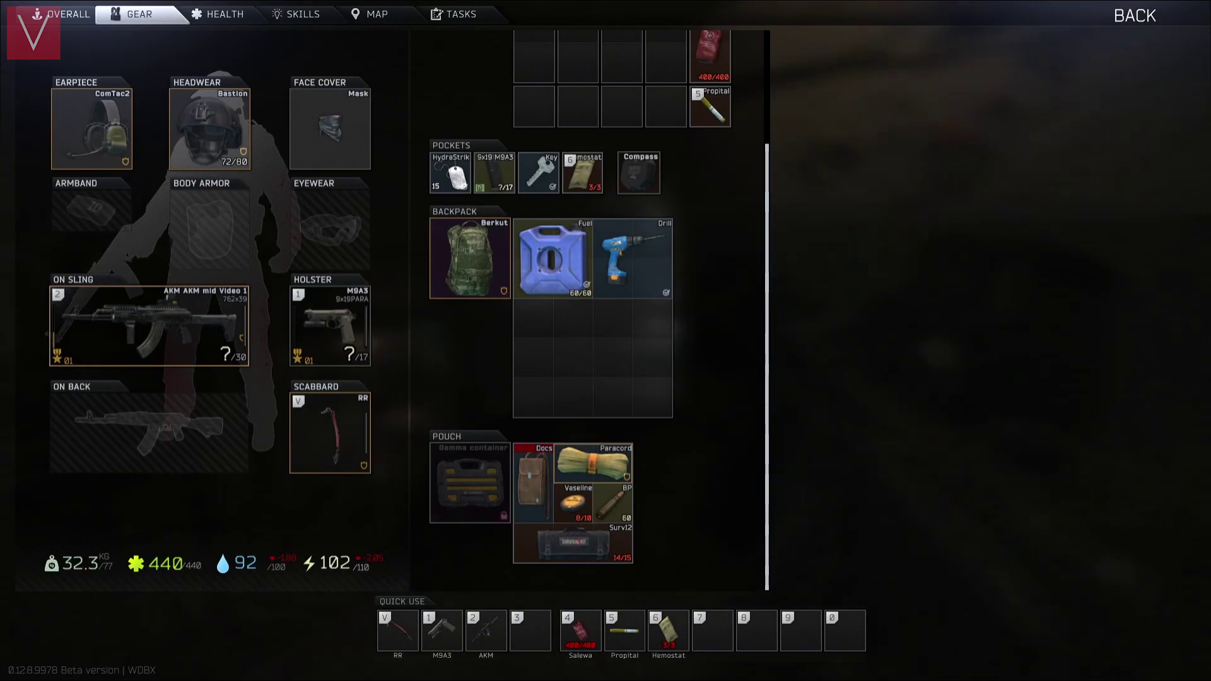
drag(330, 326, 554, 318)
key(Tab)
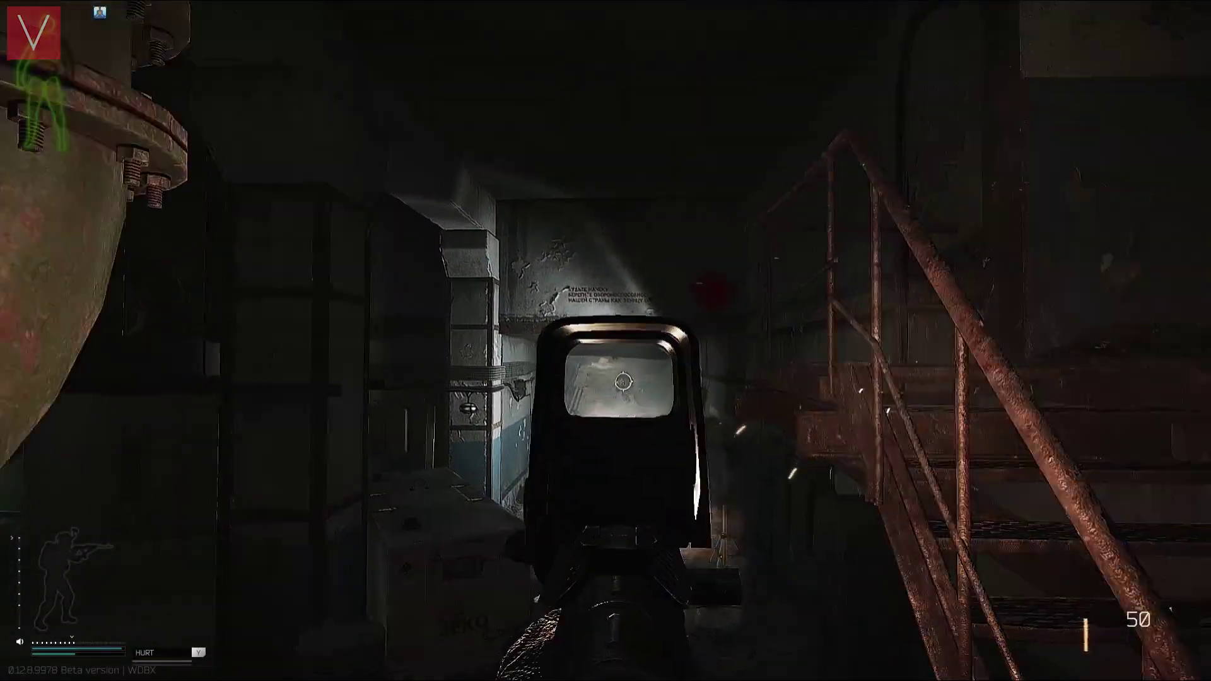
Aim down the sights and fire at the target down the corridor
click(606, 340)
click(605, 341)
right_click(605, 340)
key(d)
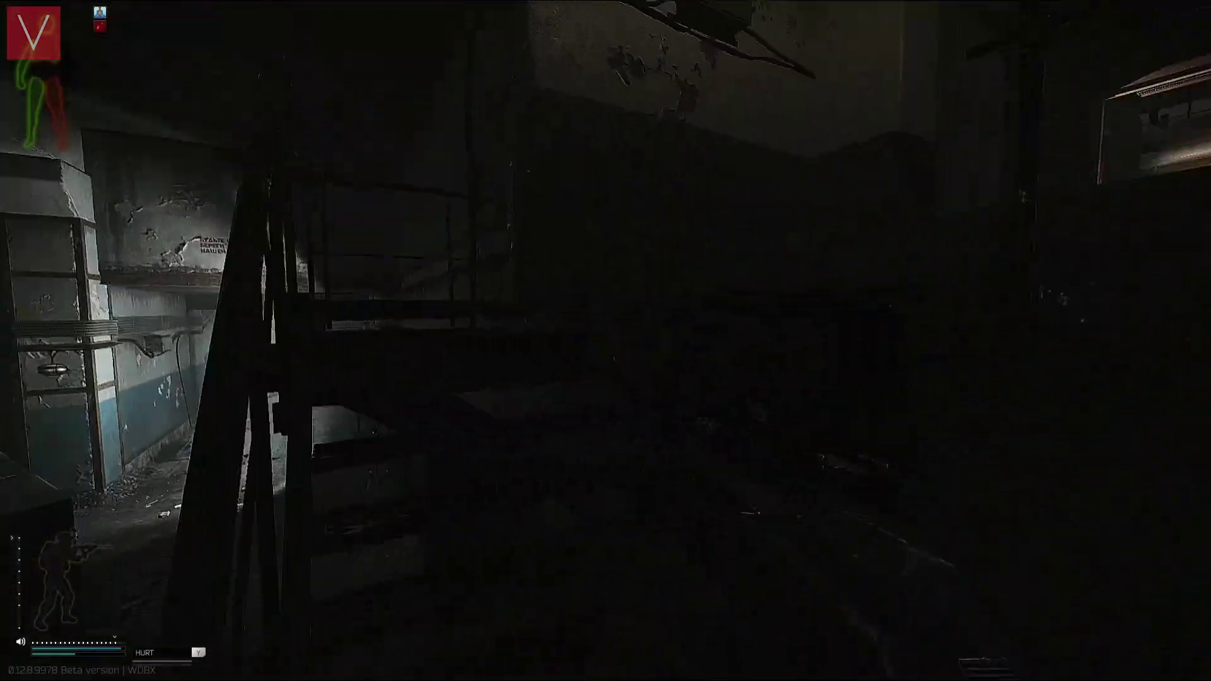